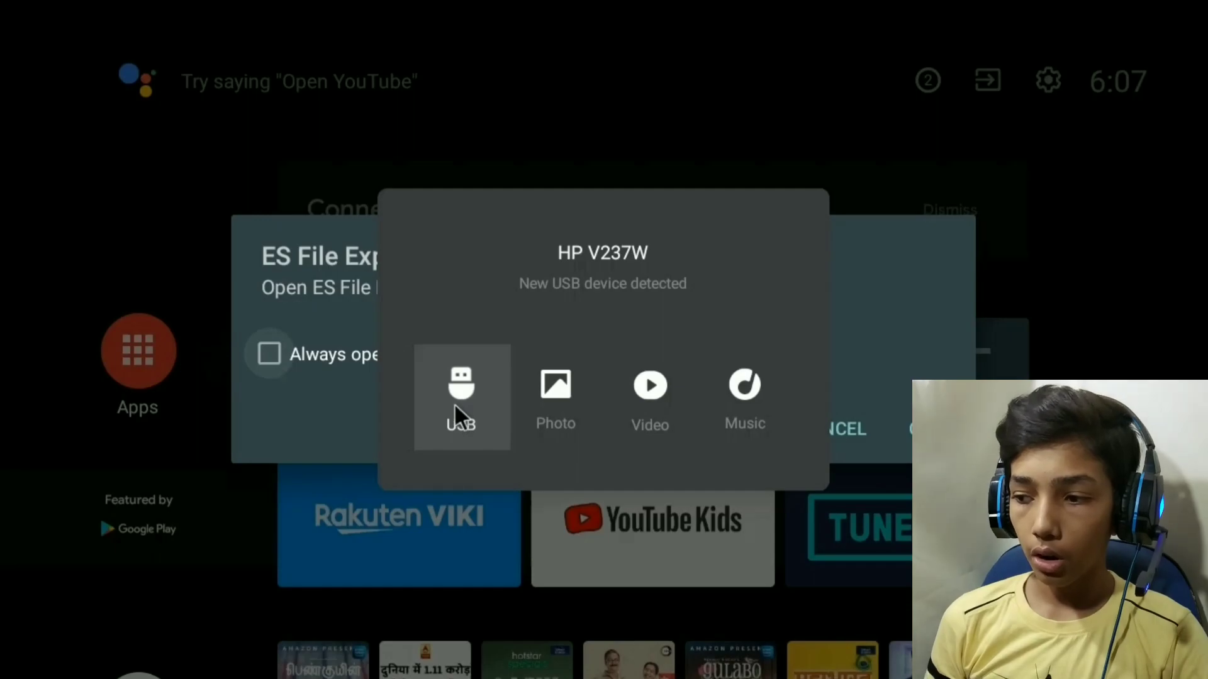
Step: Open us.zoom.videomeetings.apk from the HP V237W USB drive to bring up the Zoom installer
{"action": "left_click", "coordinate": [454, 403]}
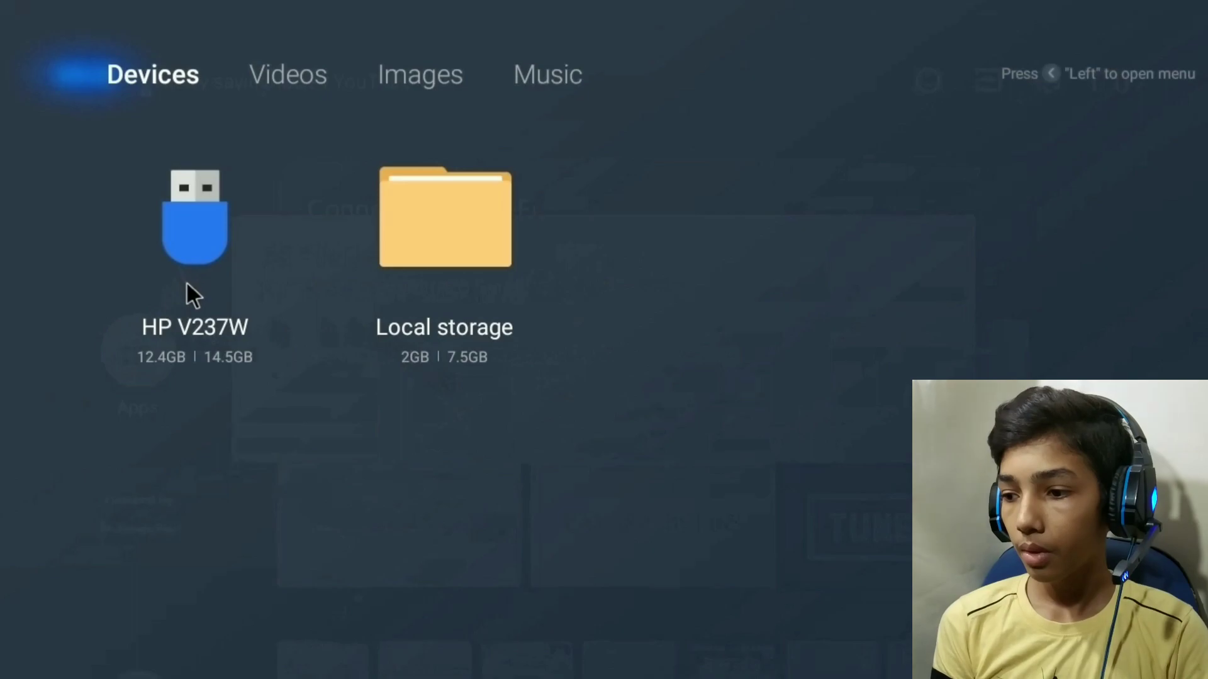
{"action": "left_click", "coordinate": [199, 252]}
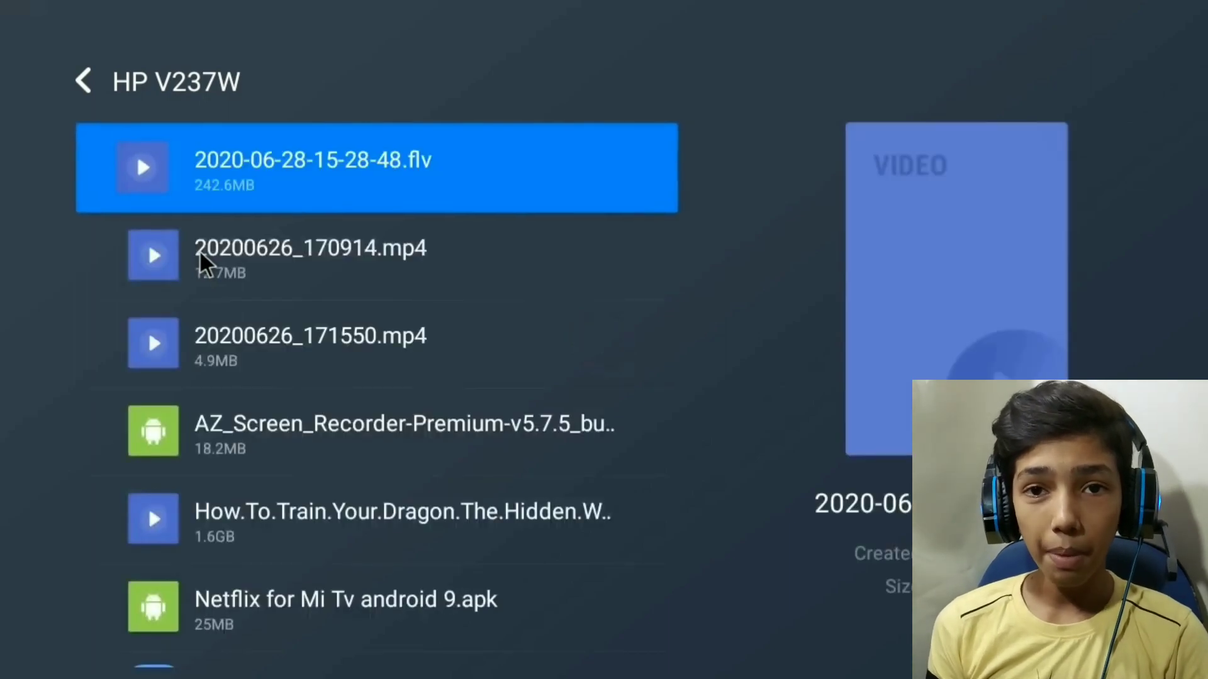
{"action": "key", "text": "Down"}
{"action": "key", "text": "Down"}
{"action": "key", "text": "Down"}
{"action": "key", "text": "Down"}
{"action": "key", "text": "Down"}
{"action": "key", "text": "Down"}
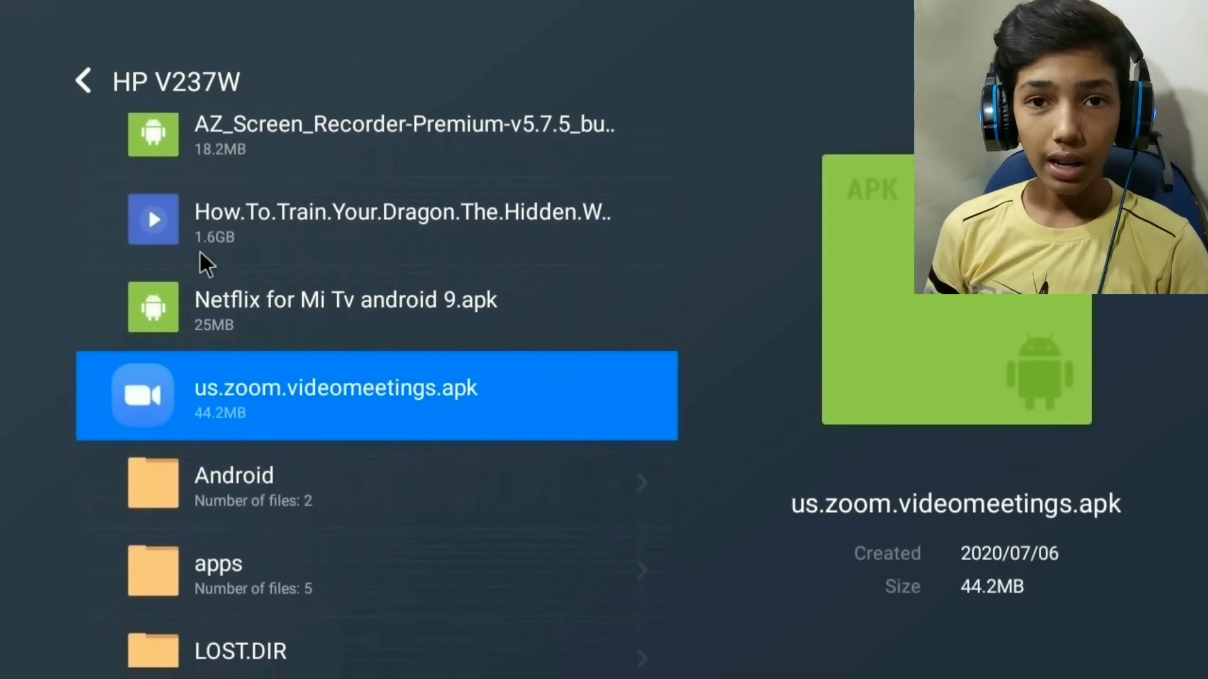
{"action": "key", "text": "Return"}
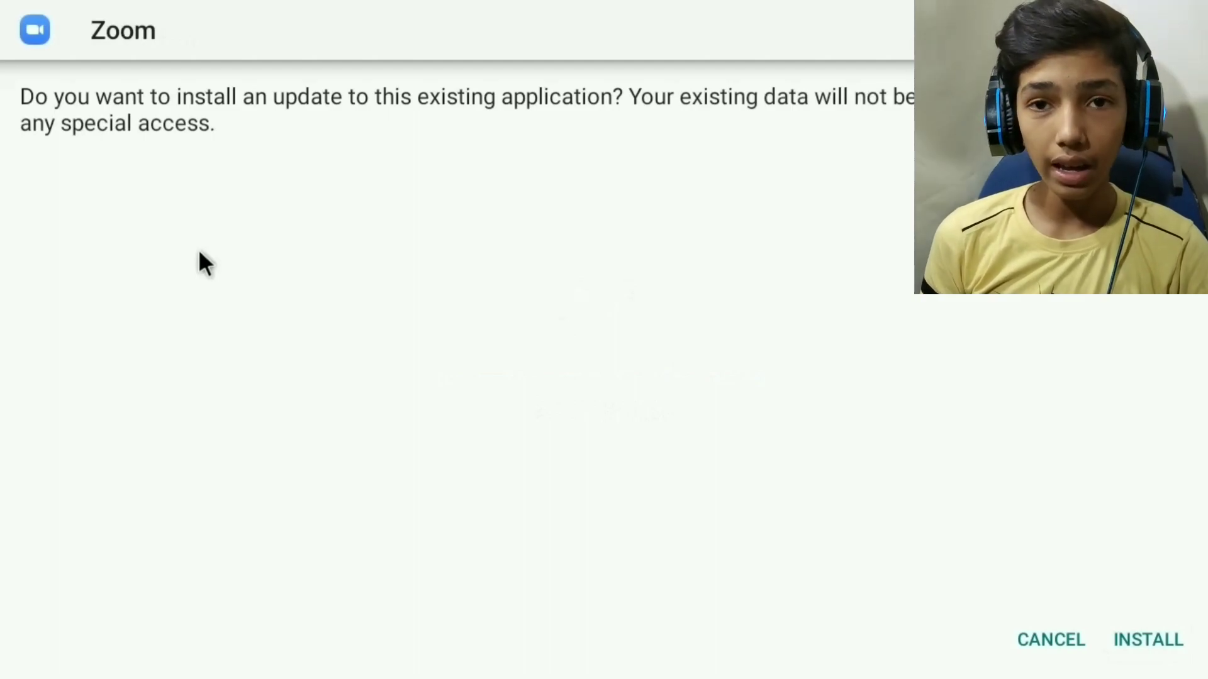
Step: Cancel the Zoom update prompt to get back to the TV home screen
{"action": "key", "text": "Tab"}
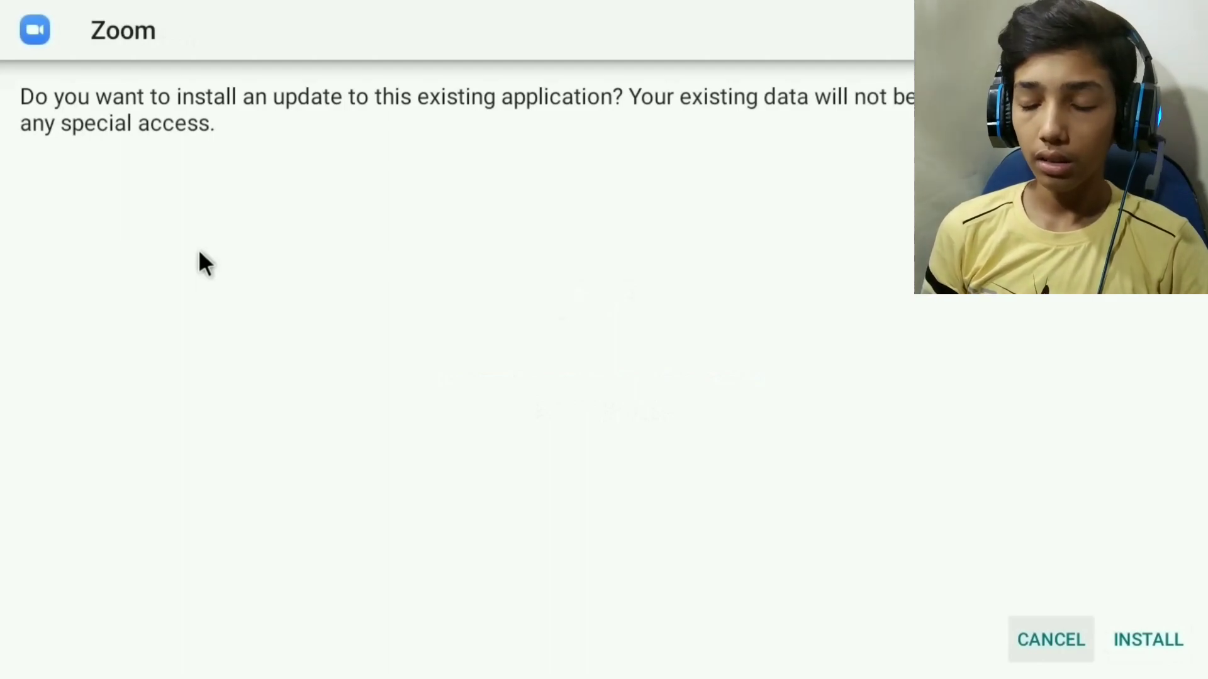
{"action": "key", "text": "Return"}
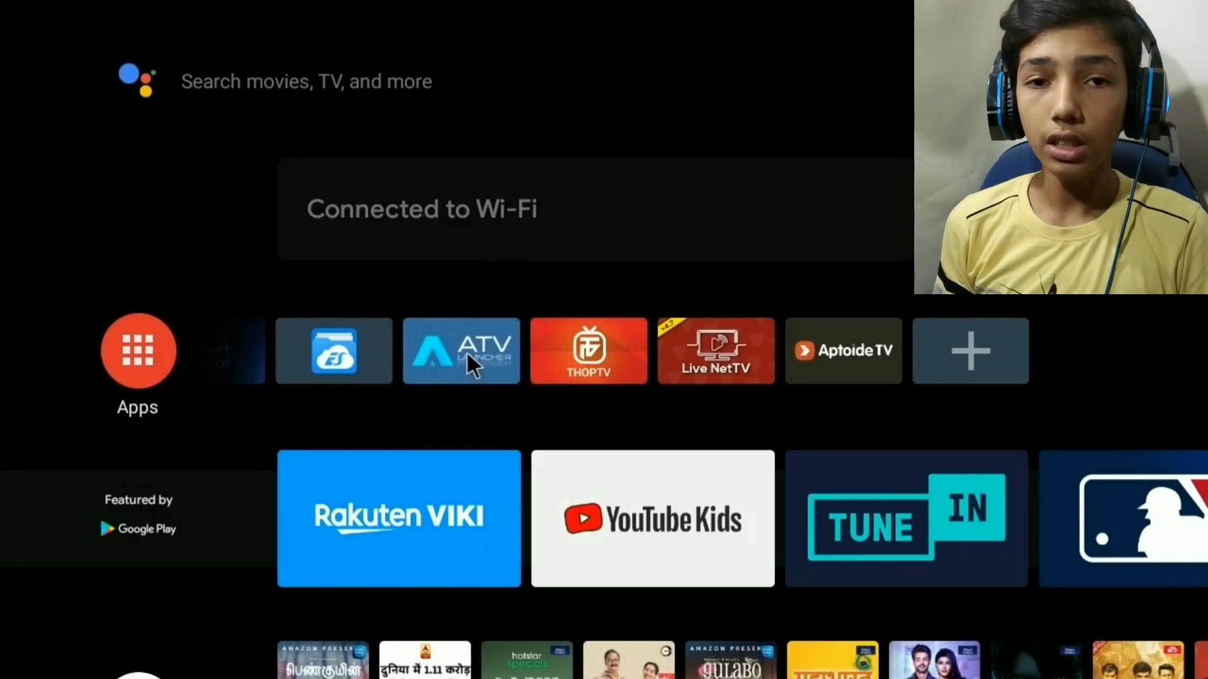
Step: Launch the Zoom app from the full grid of installed apps
{"action": "left_click", "coordinate": [481, 371]}
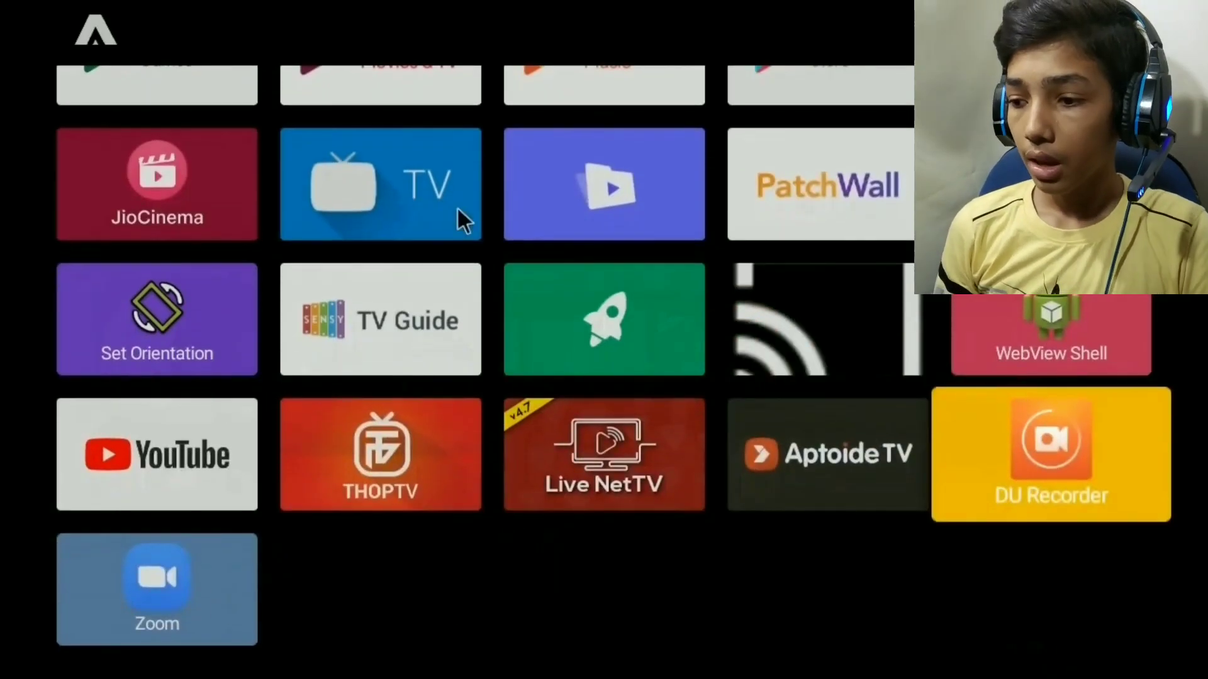
{"action": "scroll", "coordinate": [443, 222], "scroll_direction": "up", "scroll_amount": 5}
{"action": "scroll", "coordinate": [585, 386], "scroll_direction": "down", "scroll_amount": 5}
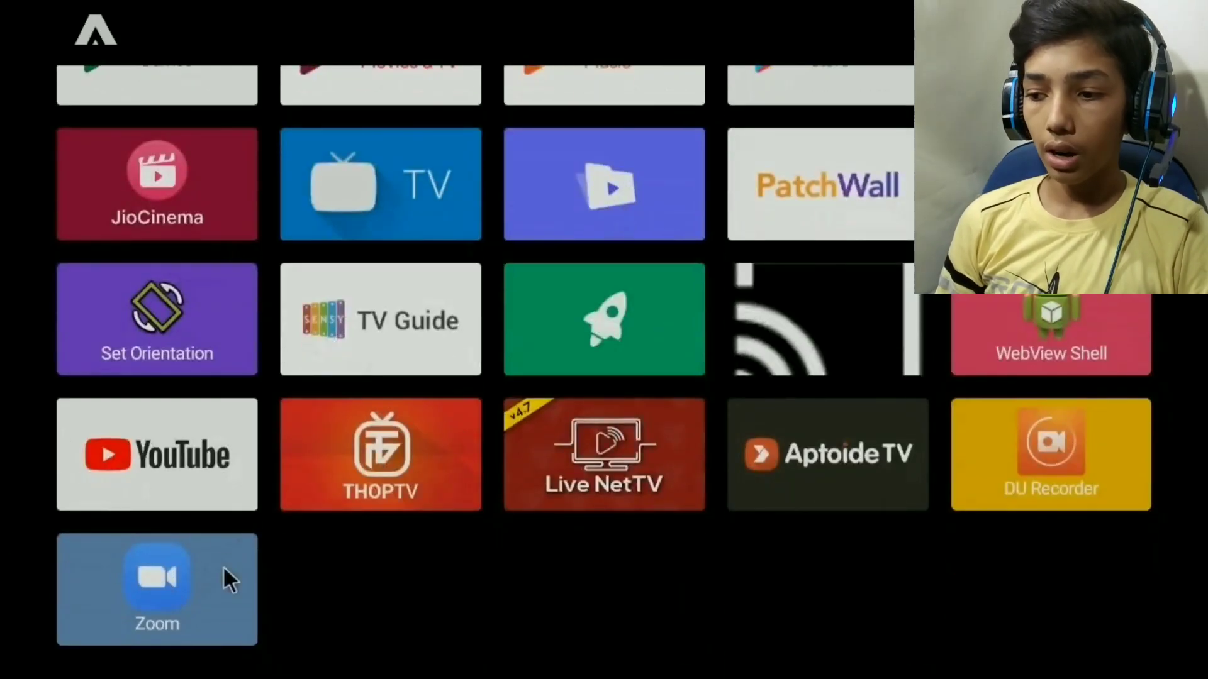
{"action": "left_click", "coordinate": [150, 583]}
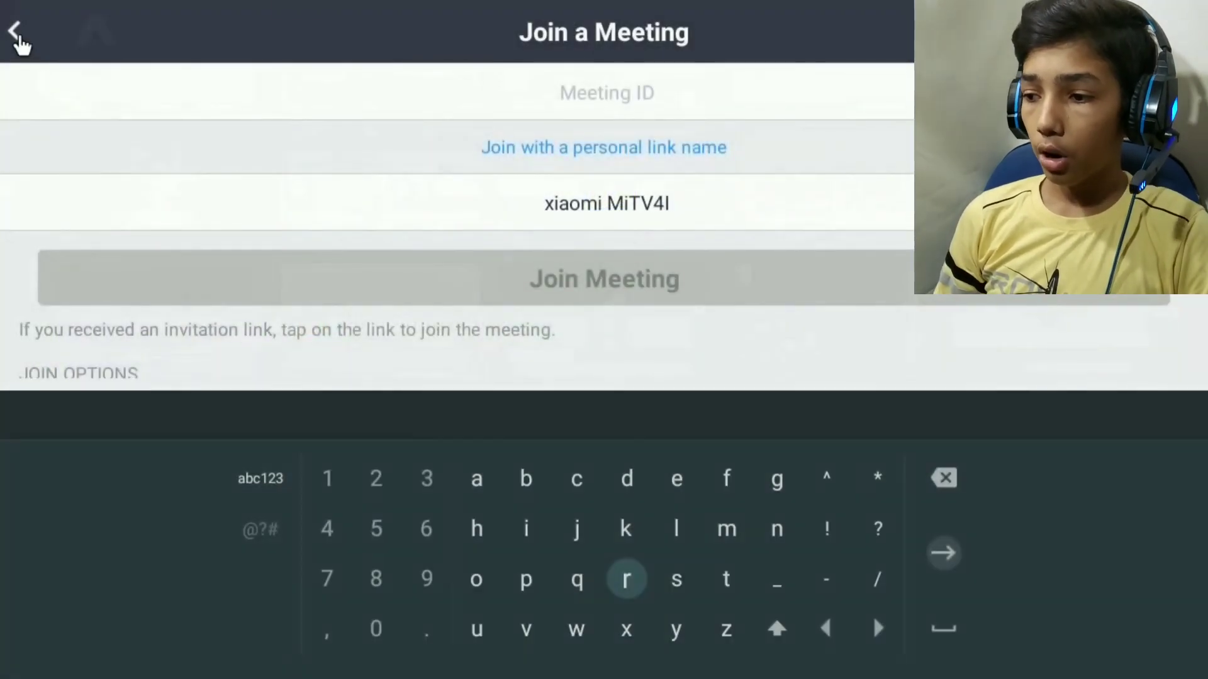
Step: Check Zoom's settings and sign-in screens, returning to Zoom's home each time
{"action": "left_click", "coordinate": [13, 29]}
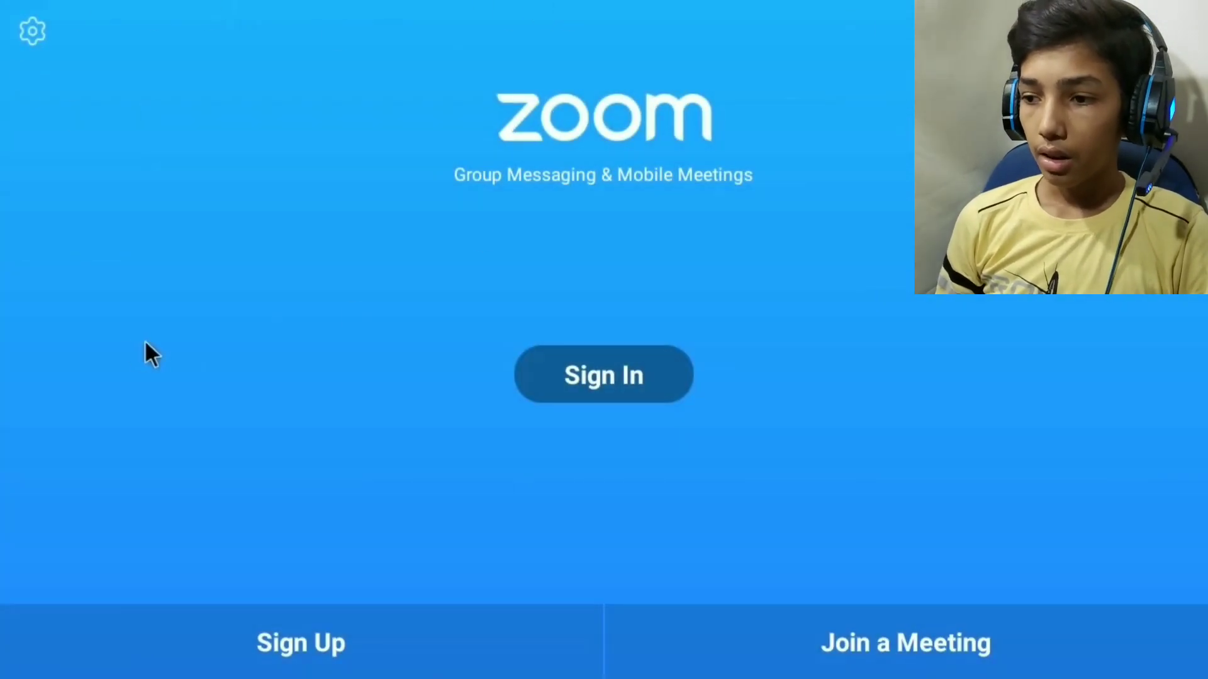
{"action": "left_click", "coordinate": [32, 34]}
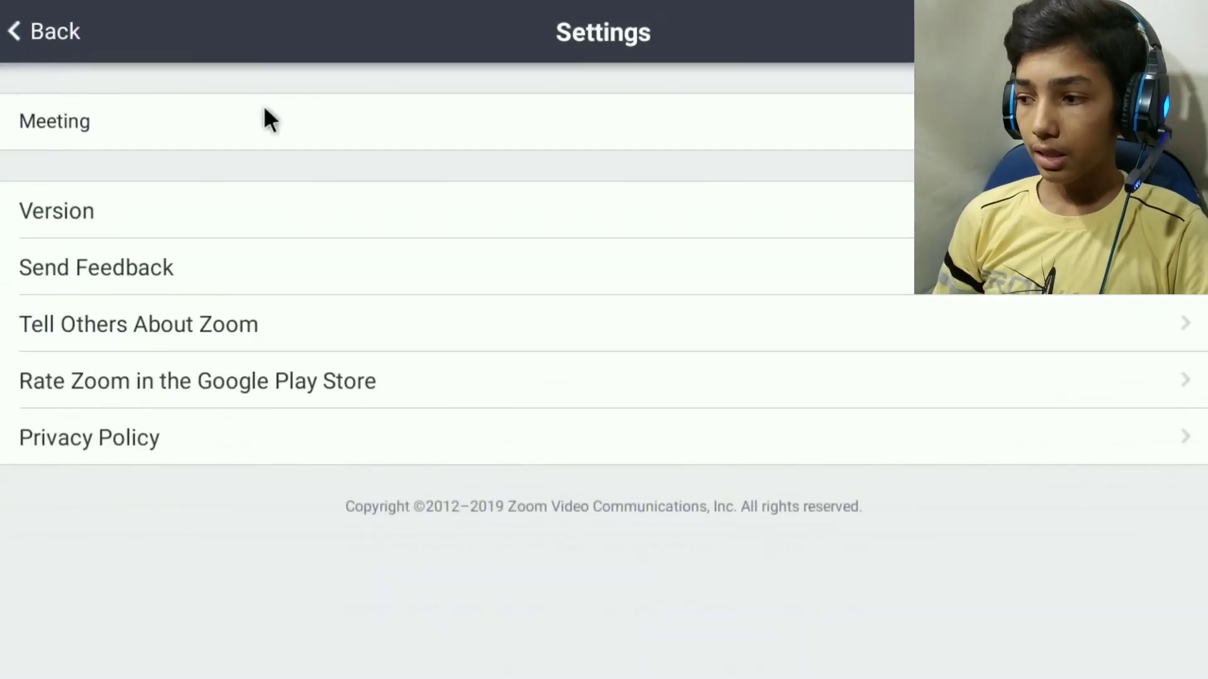
{"action": "left_click", "coordinate": [27, 40]}
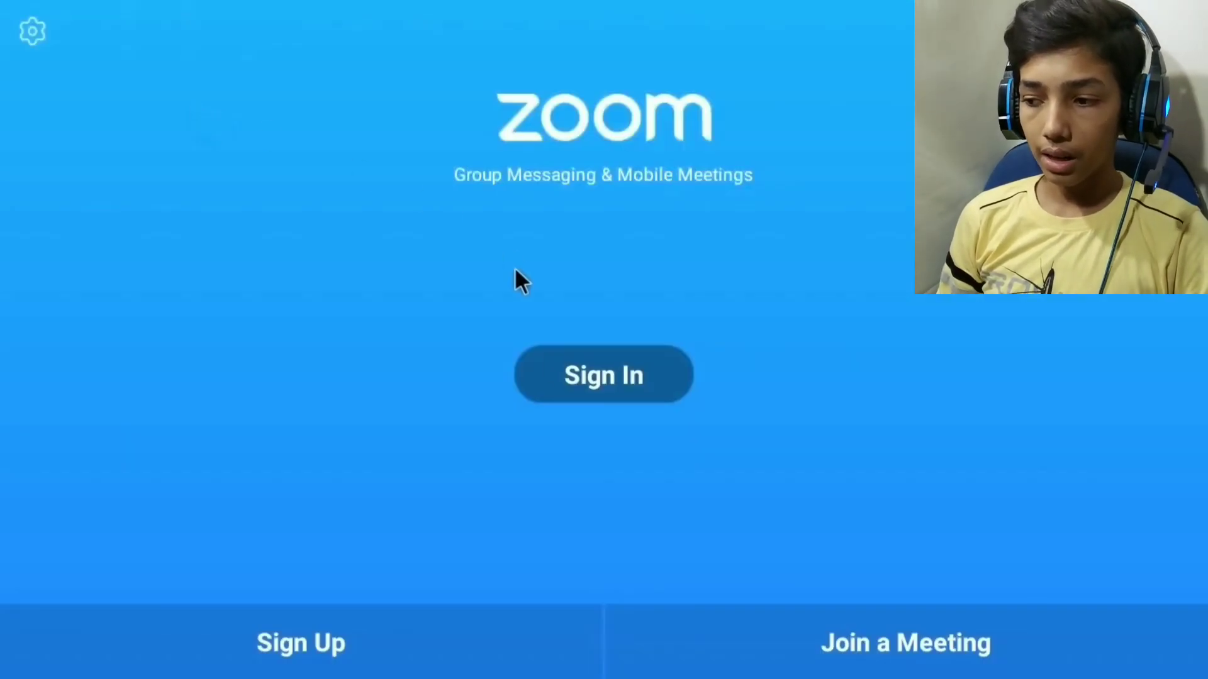
{"action": "left_click", "coordinate": [590, 396]}
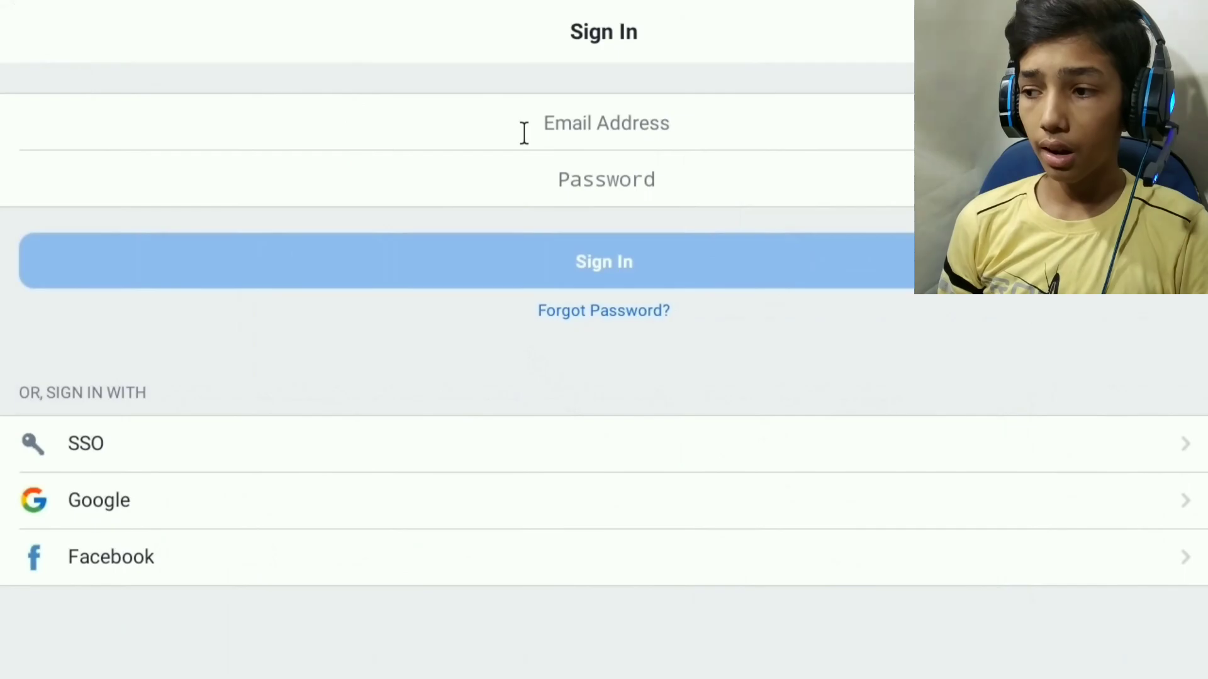
{"action": "key", "text": "Escape"}
Step: View and close the join-meeting form, then exit Zoom to the apps grid
{"action": "left_click", "coordinate": [751, 657]}
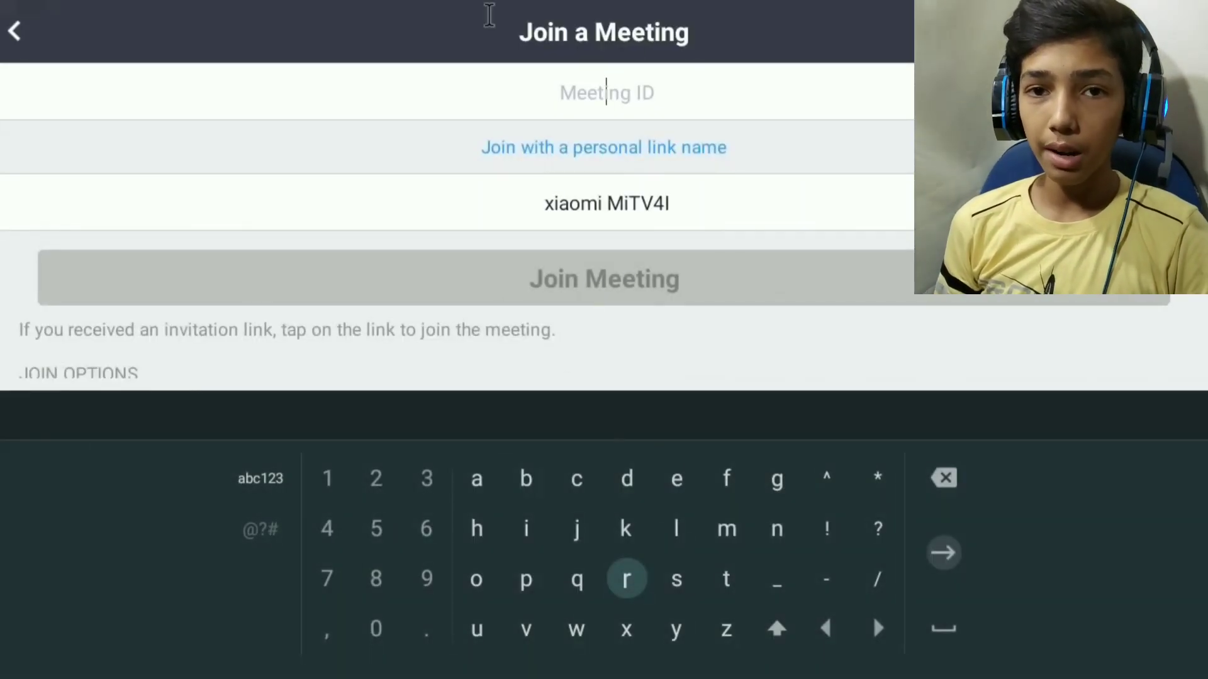
{"action": "left_click", "coordinate": [14, 32]}
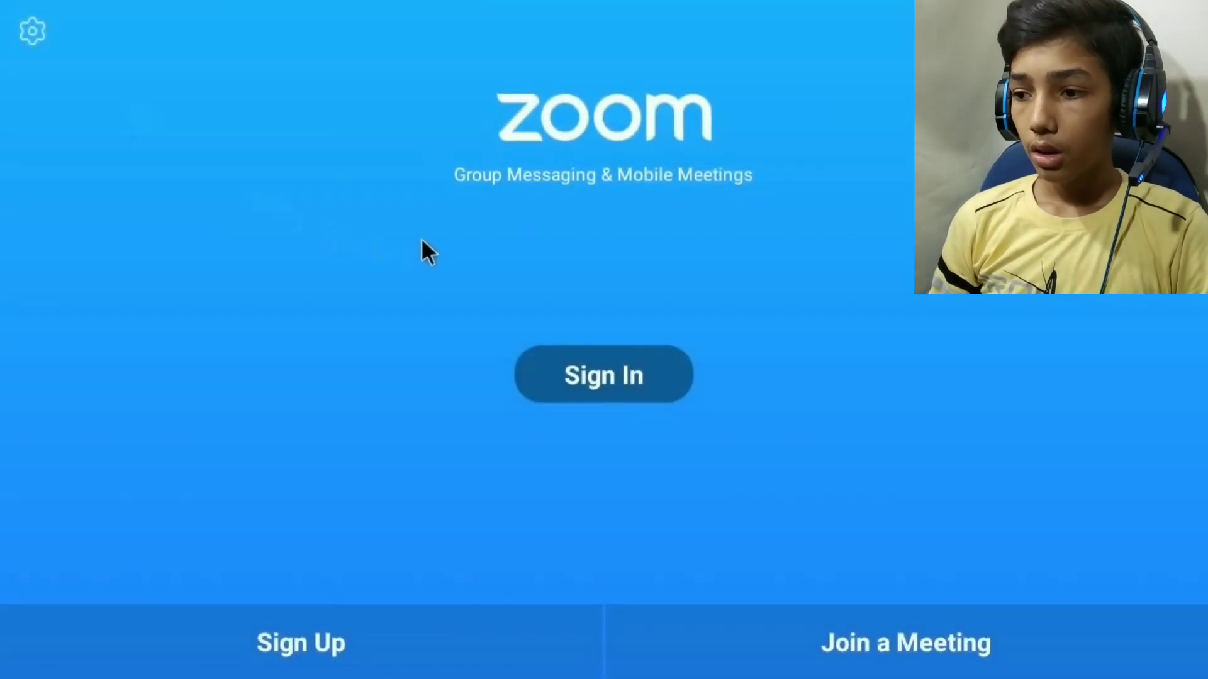
{"action": "key", "text": "Escape"}
{"action": "scroll", "coordinate": [523, 431], "scroll_direction": "up", "scroll_amount": 2}
{"action": "scroll", "coordinate": [523, 431], "scroll_direction": "up", "scroll_amount": 1}
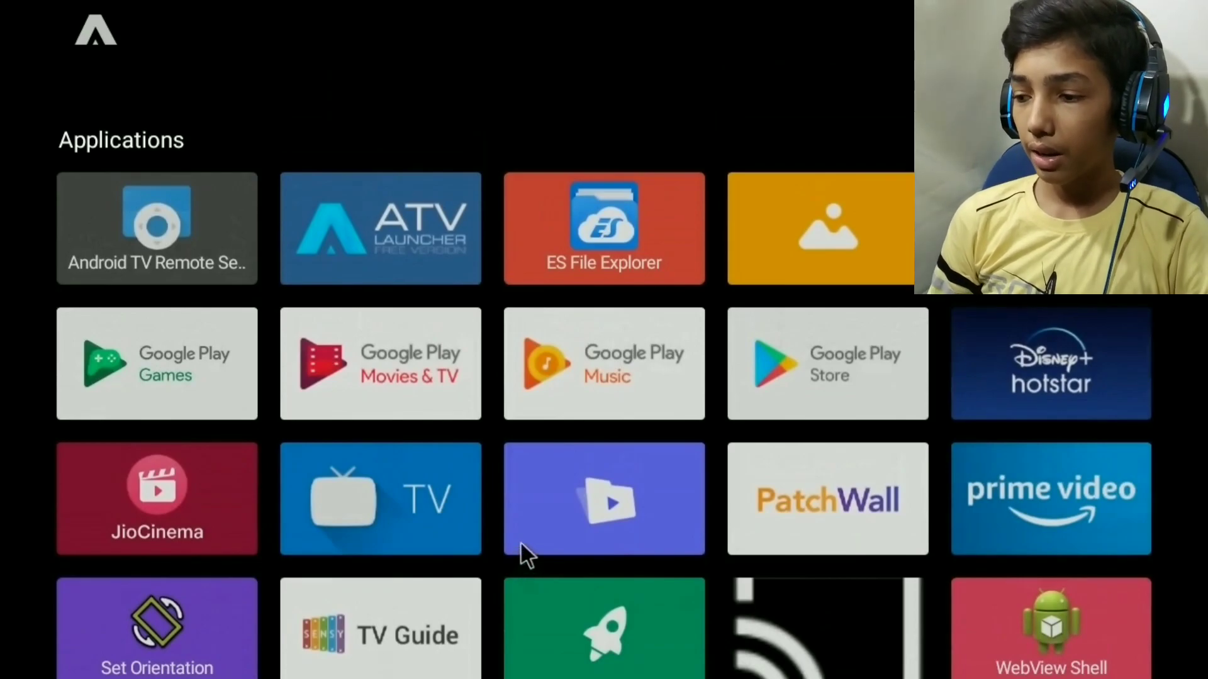
Step: Return to the home screen and launch the Google Play Store
{"action": "key", "text": "Escape"}
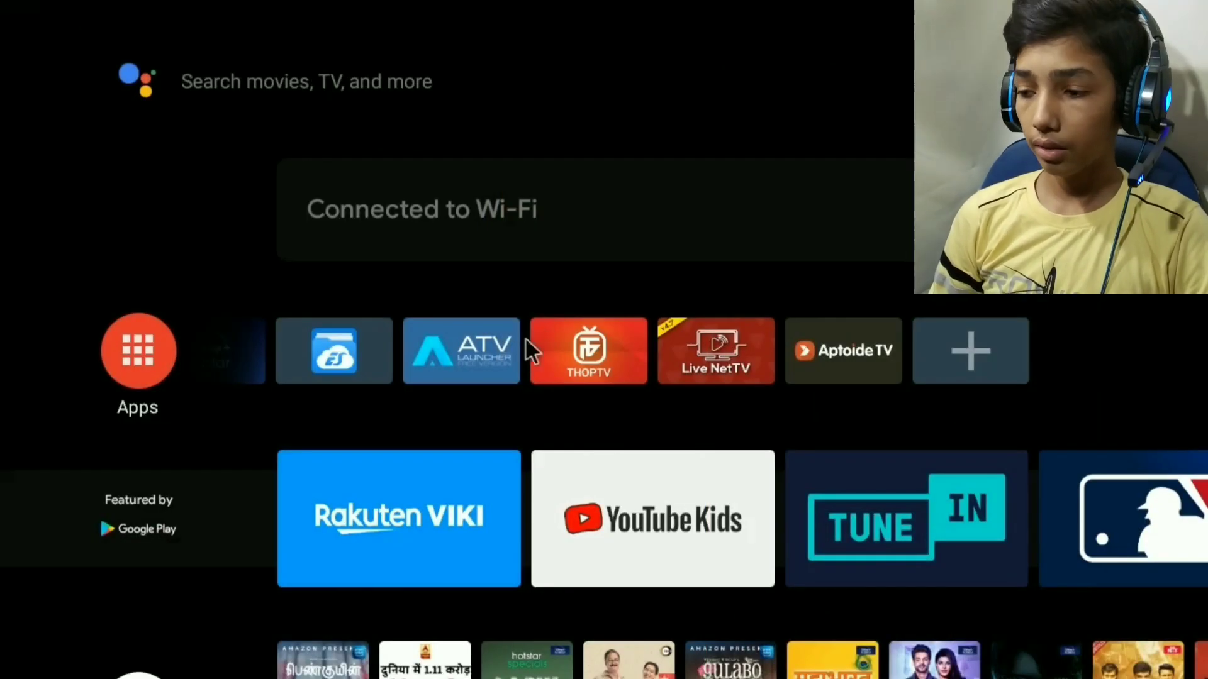
{"action": "scroll", "coordinate": [875, 330], "scroll_direction": "up", "scroll_amount": 3}
{"action": "scroll", "coordinate": [874, 331], "scroll_direction": "up", "scroll_amount": 6}
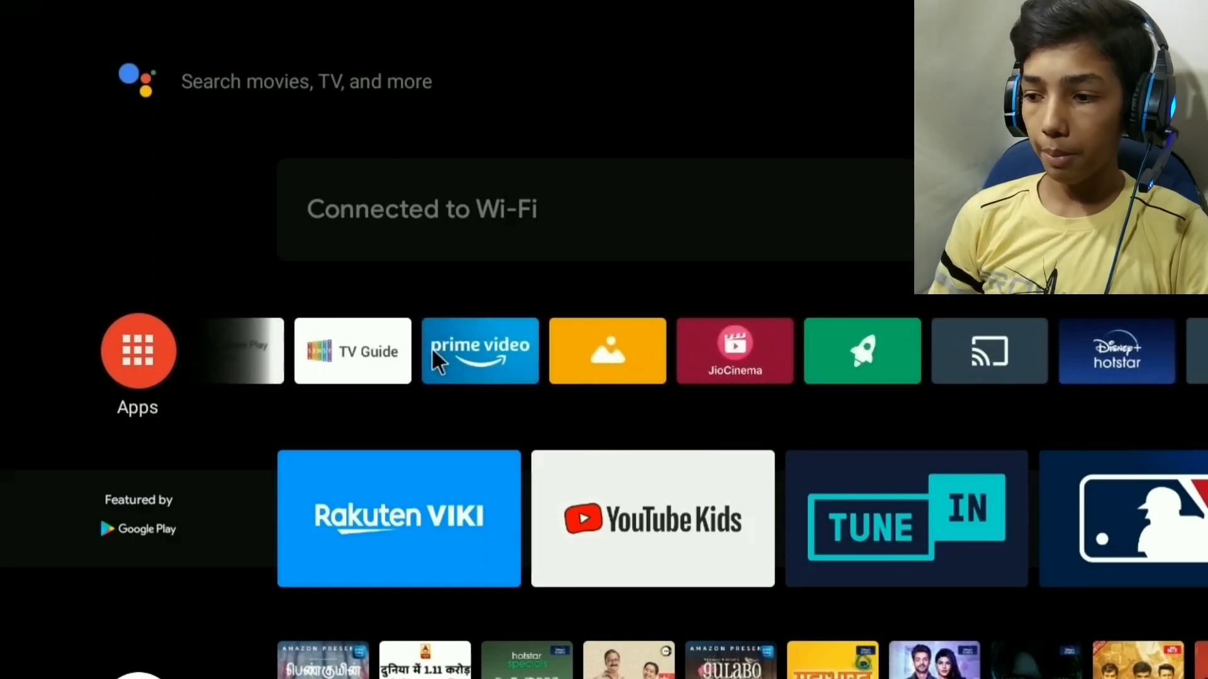
{"action": "scroll", "coordinate": [397, 351], "scroll_direction": "up", "scroll_amount": 3}
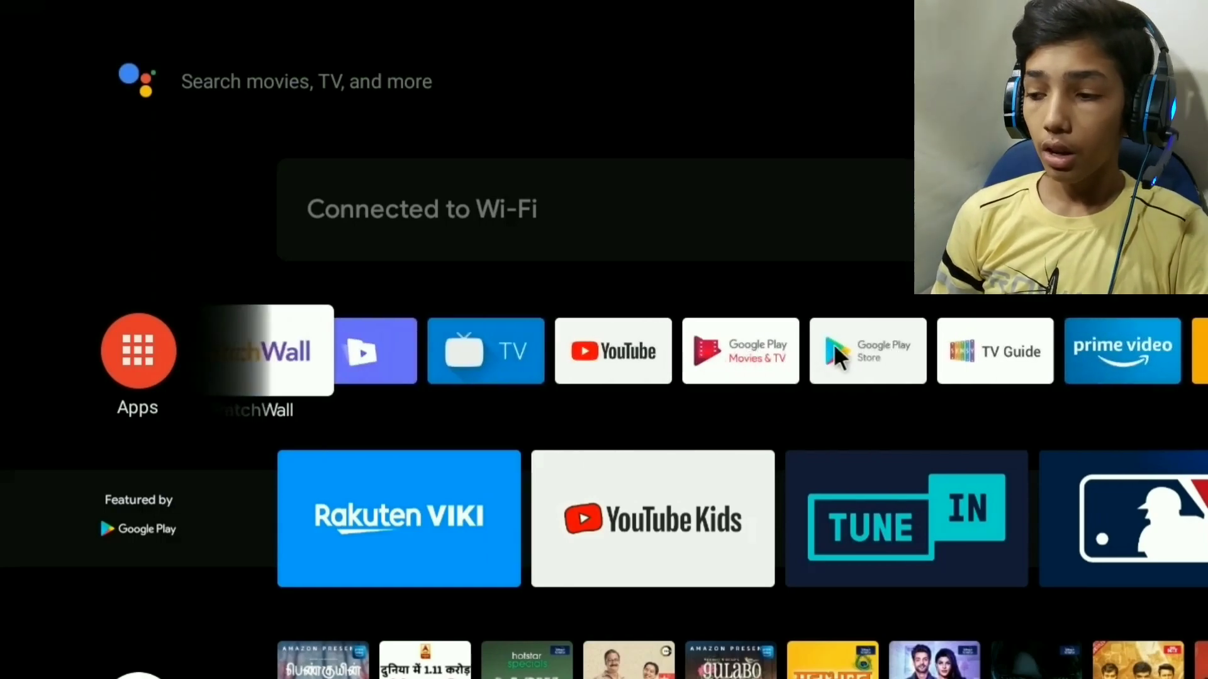
{"action": "left_click", "coordinate": [826, 340]}
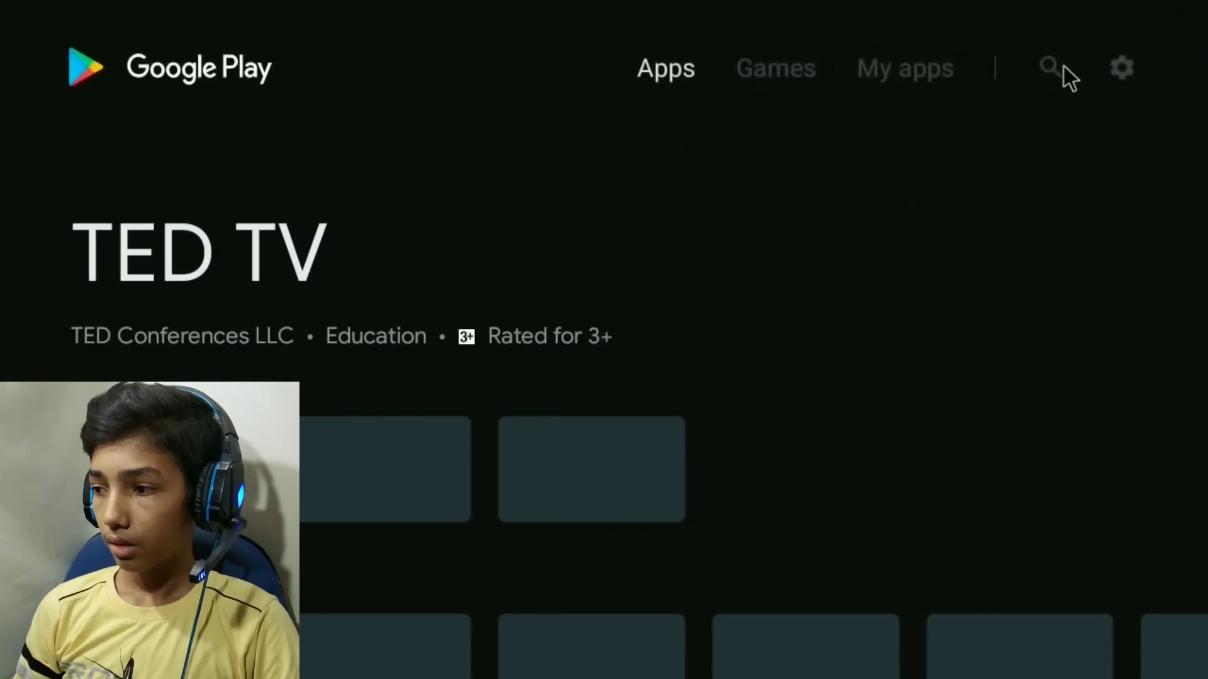
Step: Search the Play Store for 'atv' using the on-screen keyboard
{"action": "key", "text": "Right"}
{"action": "key", "text": "Right"}
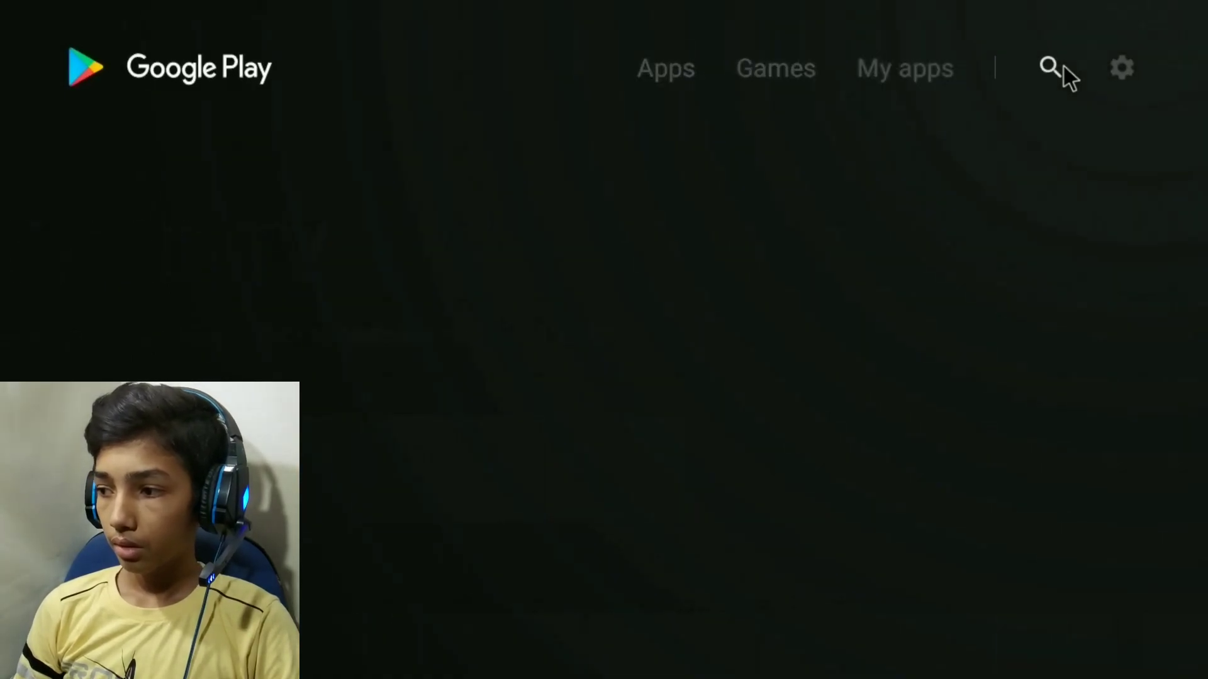
{"action": "key", "text": "Return"}
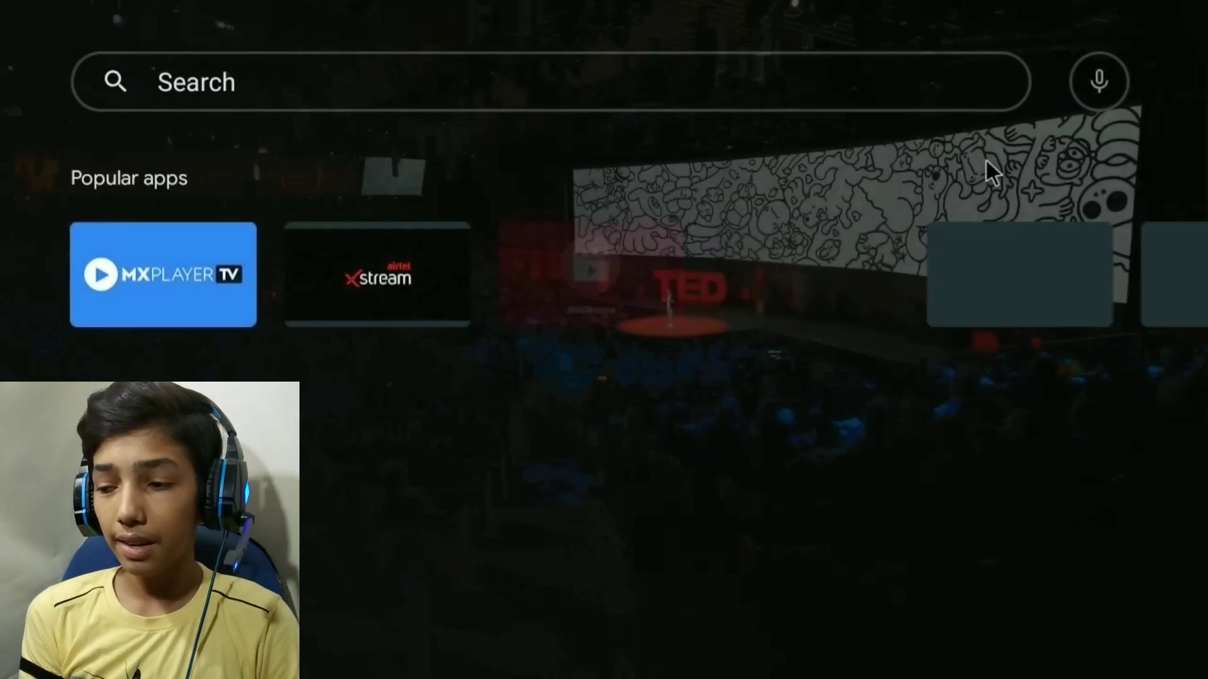
{"action": "key", "text": "Left"}
{"action": "key", "text": "Left"}
{"action": "key", "text": "Left"}
{"action": "key", "text": "Up"}
{"action": "key", "text": "Up"}
{"action": "key", "text": "Return"}
{"action": "key", "text": "Down"}
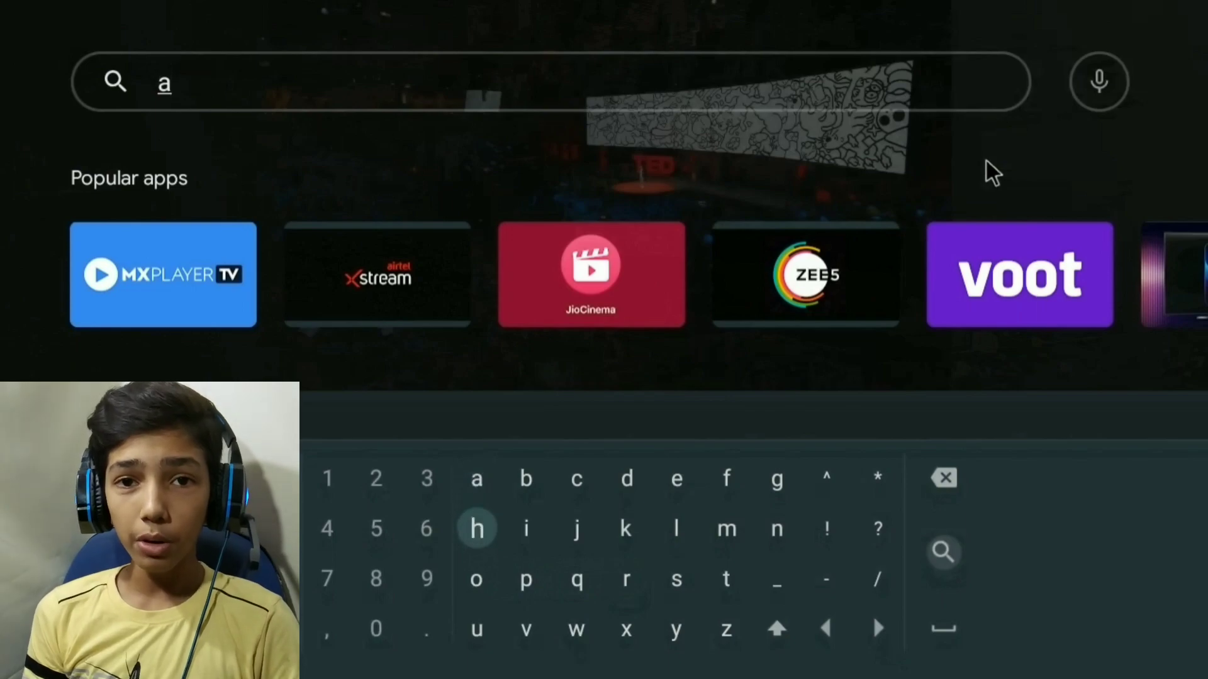
{"action": "key", "text": "Right"}
{"action": "key", "text": "Right"}
{"action": "key", "text": "Right"}
{"action": "key", "text": "Right"}
{"action": "key", "text": "Right"}
{"action": "key", "text": "Down"}
{"action": "key", "text": "Return"}
{"action": "key", "text": "Left"}
{"action": "key", "text": "Left"}
{"action": "key", "text": "Left"}
{"action": "key", "text": "Down"}
{"action": "key", "text": "Left"}
{"action": "key", "text": "Return"}
{"action": "key", "text": "Right"}
{"action": "key", "text": "Right"}
{"action": "key", "text": "Right"}
{"action": "key", "text": "Right"}
{"action": "key", "text": "Right"}
{"action": "key", "text": "Right"}
{"action": "key", "text": "Right"}
{"action": "key", "text": "Right"}
{"action": "key", "text": "Up"}
{"action": "key", "text": "Up"}
{"action": "key", "text": "Up"}
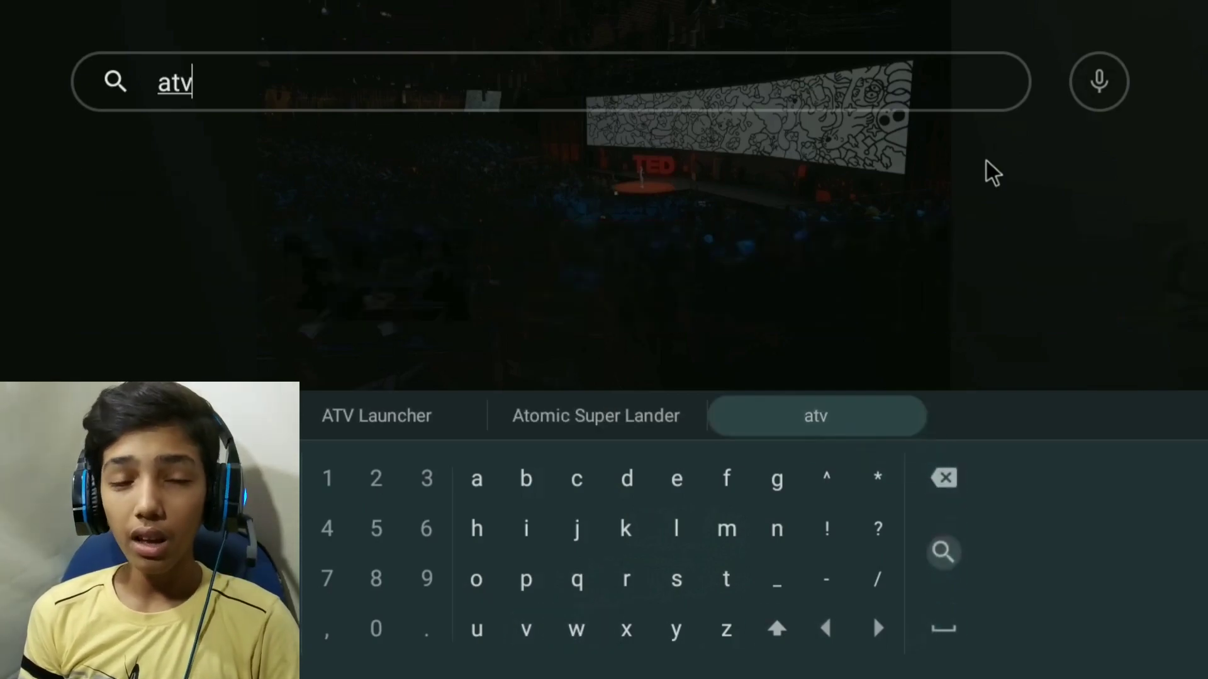
{"action": "key", "text": "Return"}
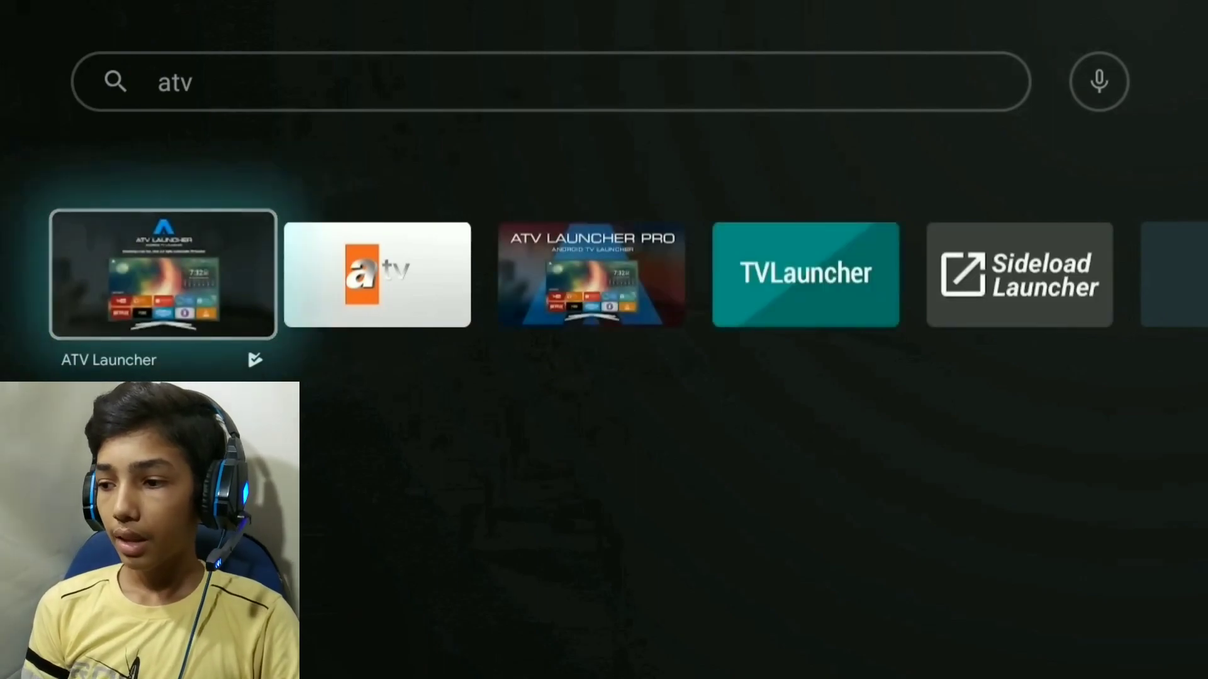
Step: View the ATV Launcher details page, then go home and open TV Settings
{"action": "key", "text": "Return"}
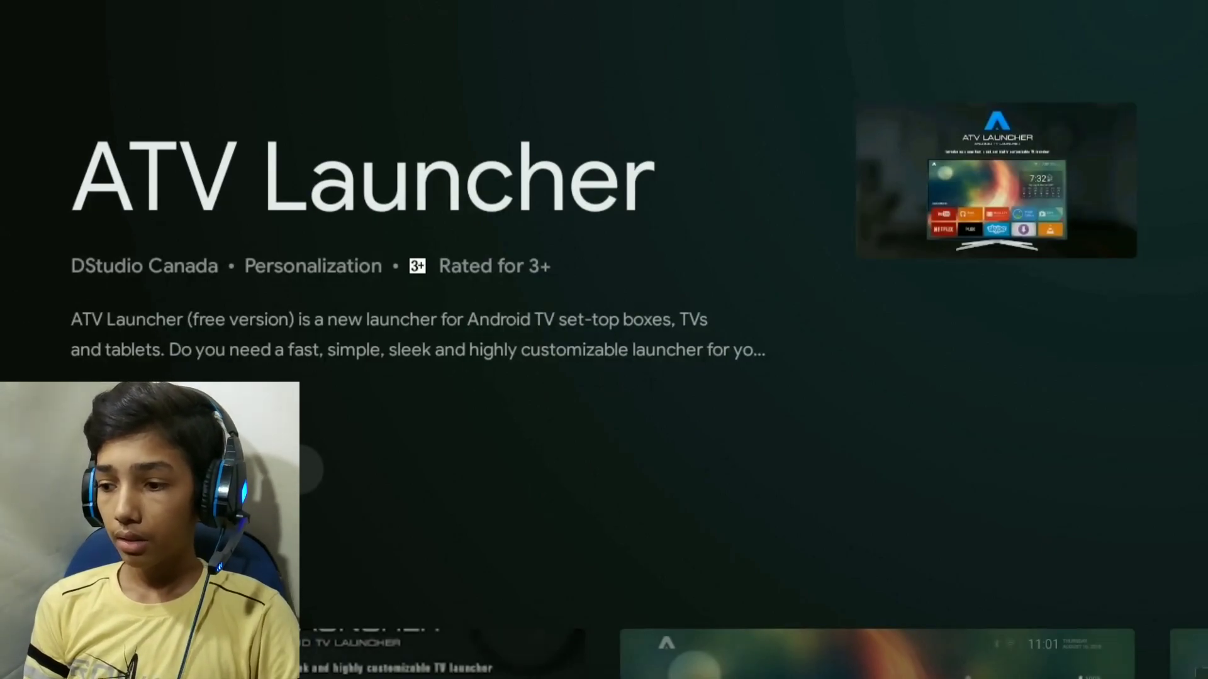
{"action": "key", "text": "Home"}
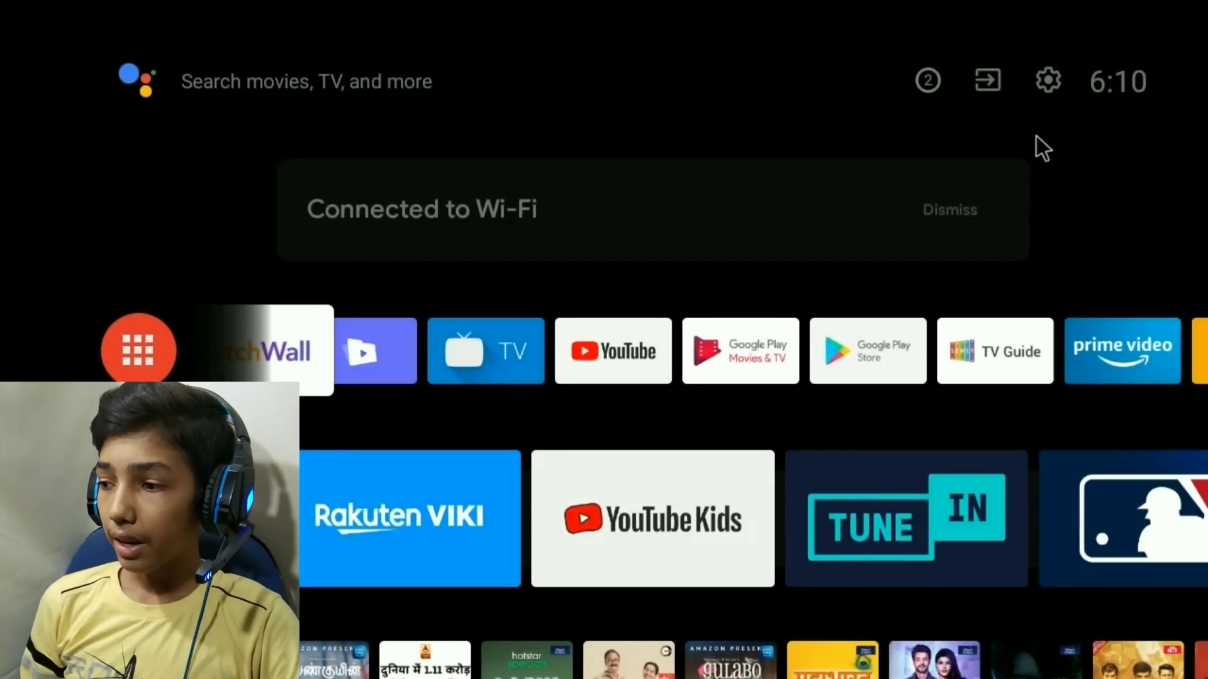
{"action": "left_click", "coordinate": [1048, 81]}
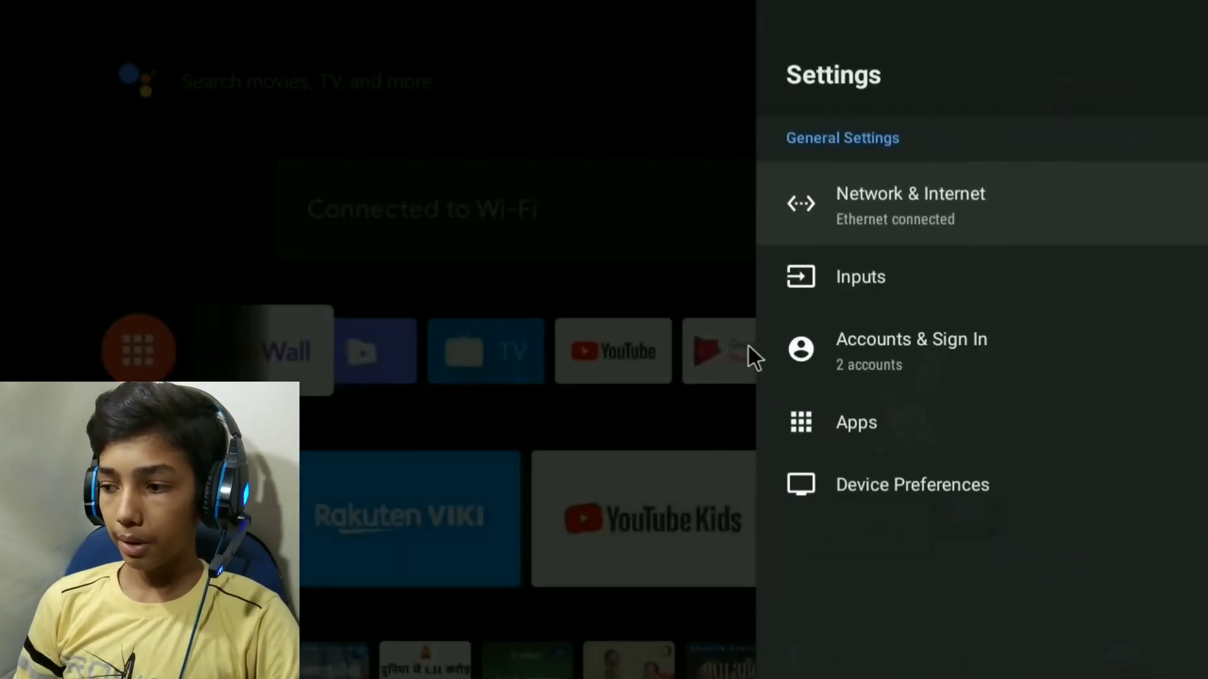
Step: Go to Settings > Apps and choose See all apps
{"action": "left_click", "coordinate": [859, 422]}
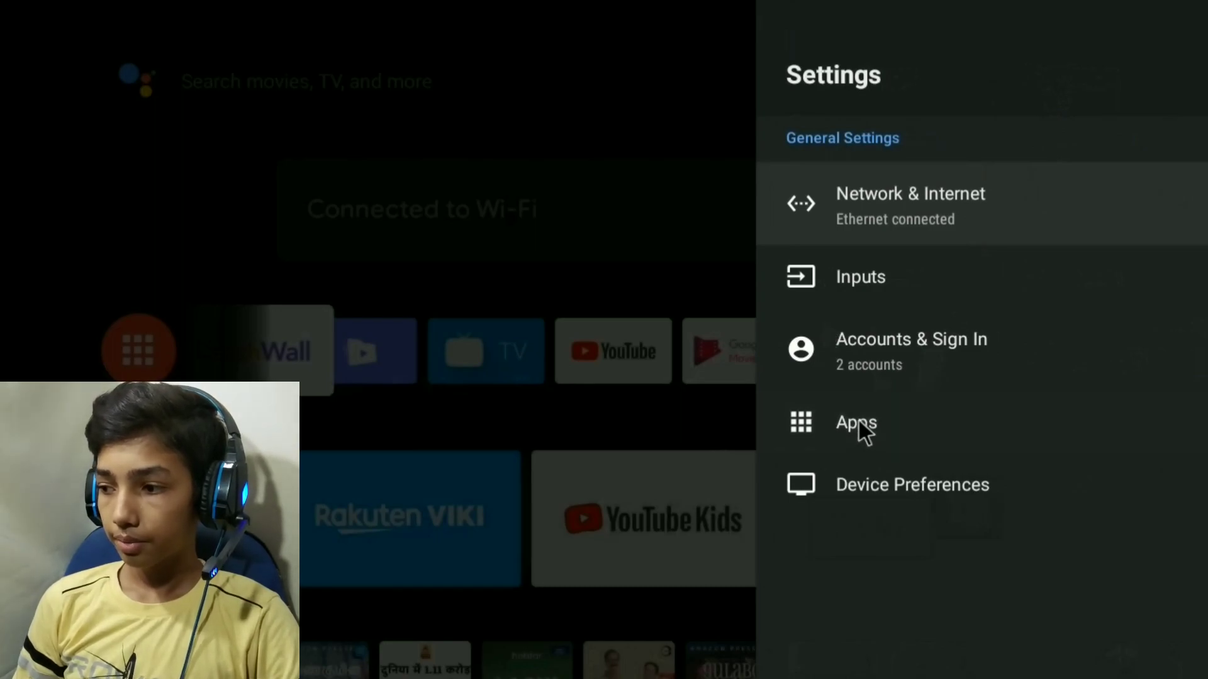
{"action": "left_click", "coordinate": [859, 422]}
{"action": "scroll", "coordinate": [946, 406], "scroll_direction": "down", "scroll_amount": 1}
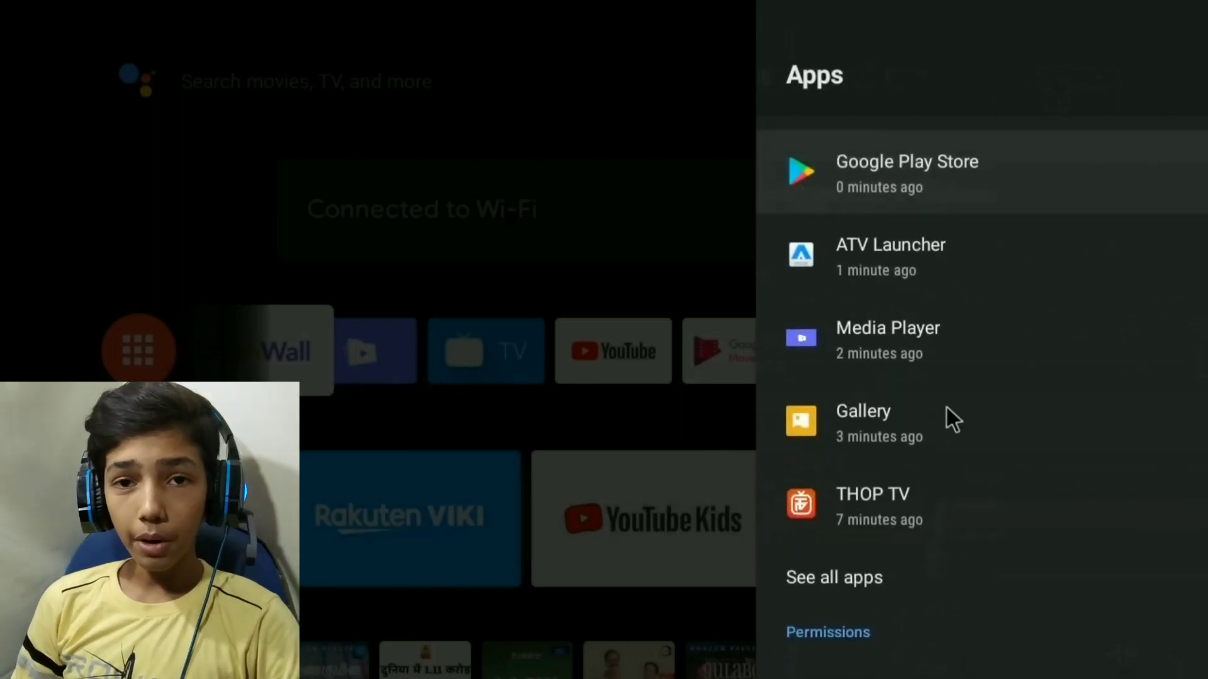
{"action": "scroll", "coordinate": [946, 406], "scroll_direction": "down", "scroll_amount": 3}
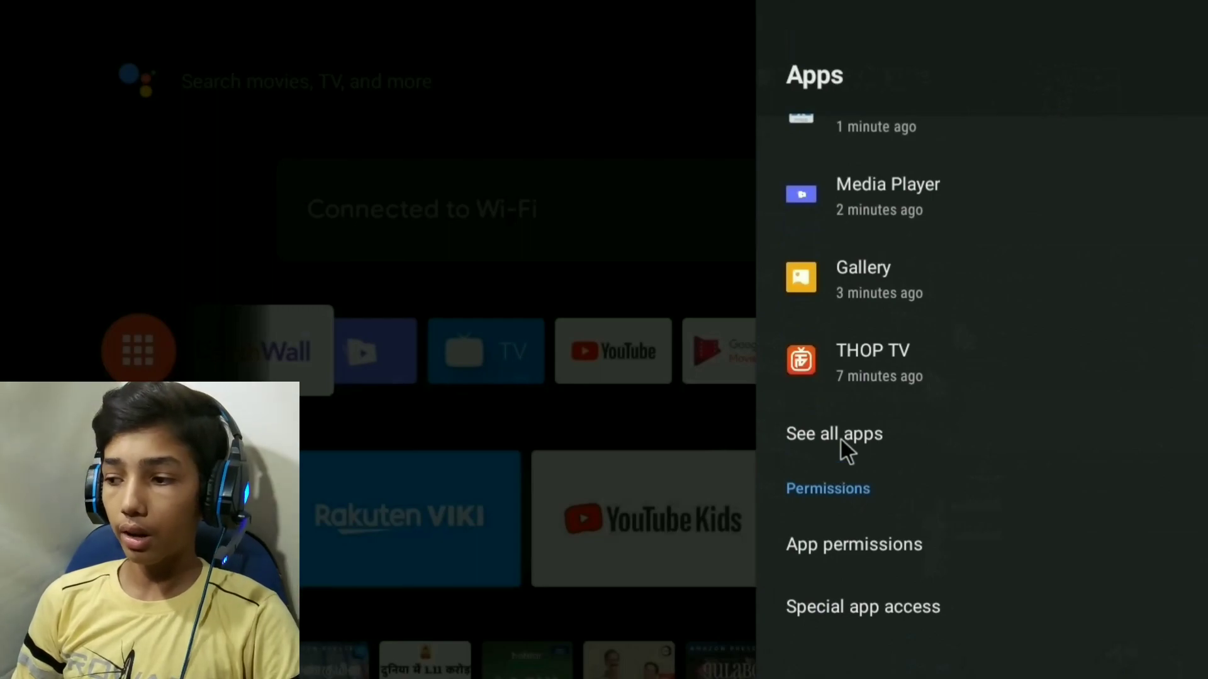
{"action": "left_click", "coordinate": [824, 480]}
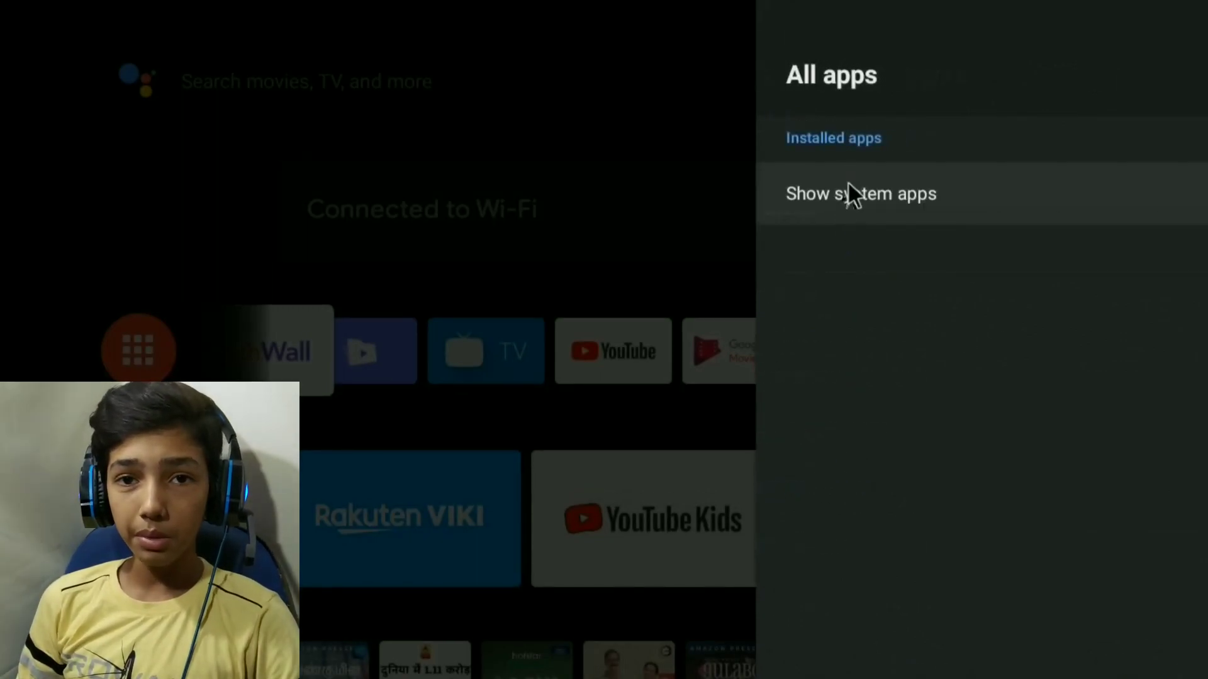
Step: Turn on Show system apps and scroll down through the All apps list
{"action": "left_click", "coordinate": [847, 183]}
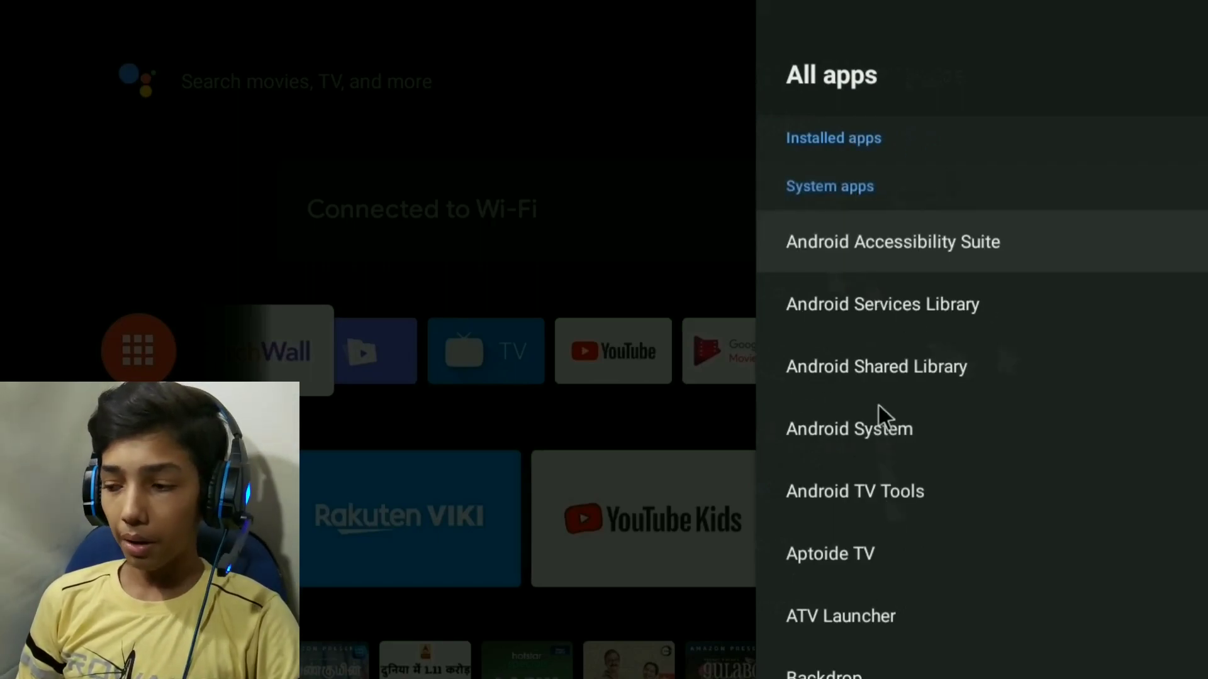
{"action": "key", "text": "Down"}
{"action": "key", "text": "Down"}
{"action": "key", "text": "Down"}
{"action": "key", "text": "Down"}
{"action": "key", "text": "Down"}
{"action": "key", "text": "Down"}
{"action": "key", "text": "Down"}
{"action": "key", "text": "Down"}
{"action": "key", "text": "Down"}
{"action": "key", "text": "Down"}
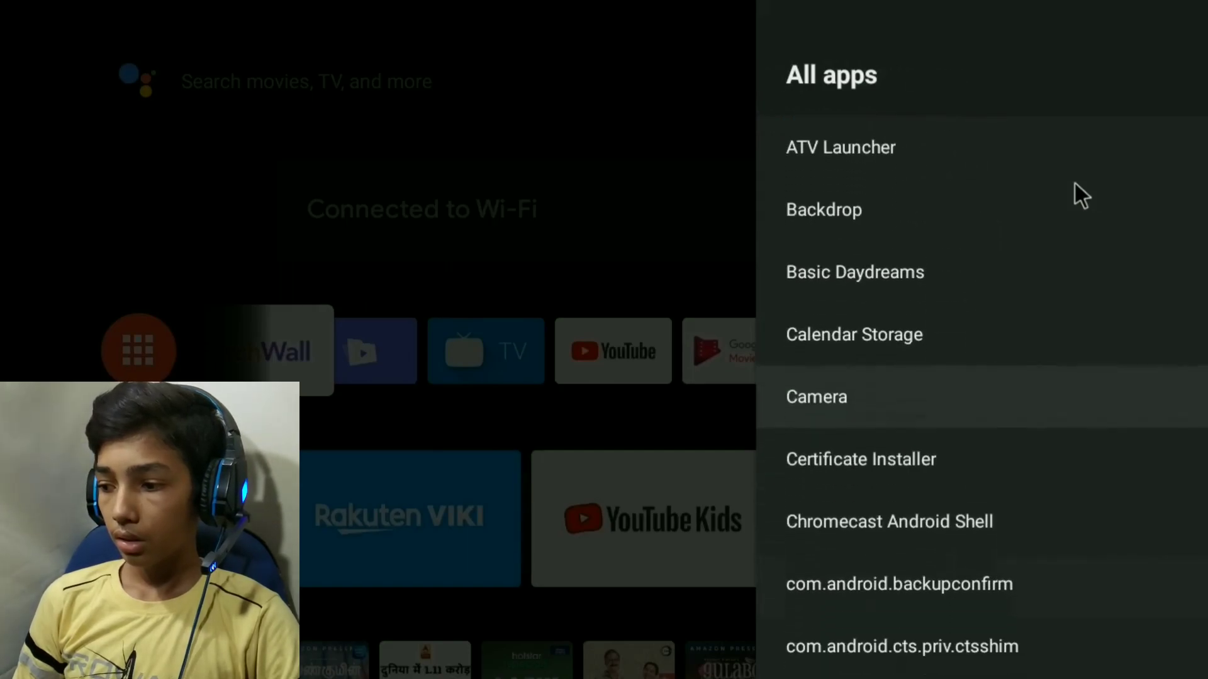
{"action": "key", "text": "Down"}
{"action": "key", "text": "Down"}
{"action": "key", "text": "Down"}
{"action": "key", "text": "Down"}
{"action": "key", "text": "Down"}
{"action": "key", "text": "Down"}
{"action": "key", "text": "Down"}
{"action": "key", "text": "Down"}
{"action": "key", "text": "Down"}
{"action": "key", "text": "Down"}
{"action": "key", "text": "Down"}
{"action": "key", "text": "Down"}
{"action": "key", "text": "Down"}
{"action": "key", "text": "Down"}
{"action": "key", "text": "Down"}
{"action": "key", "text": "Down"}
{"action": "key", "text": "Down"}
{"action": "key", "text": "Down"}
{"action": "key", "text": "Down"}
{"action": "key", "text": "Down"}
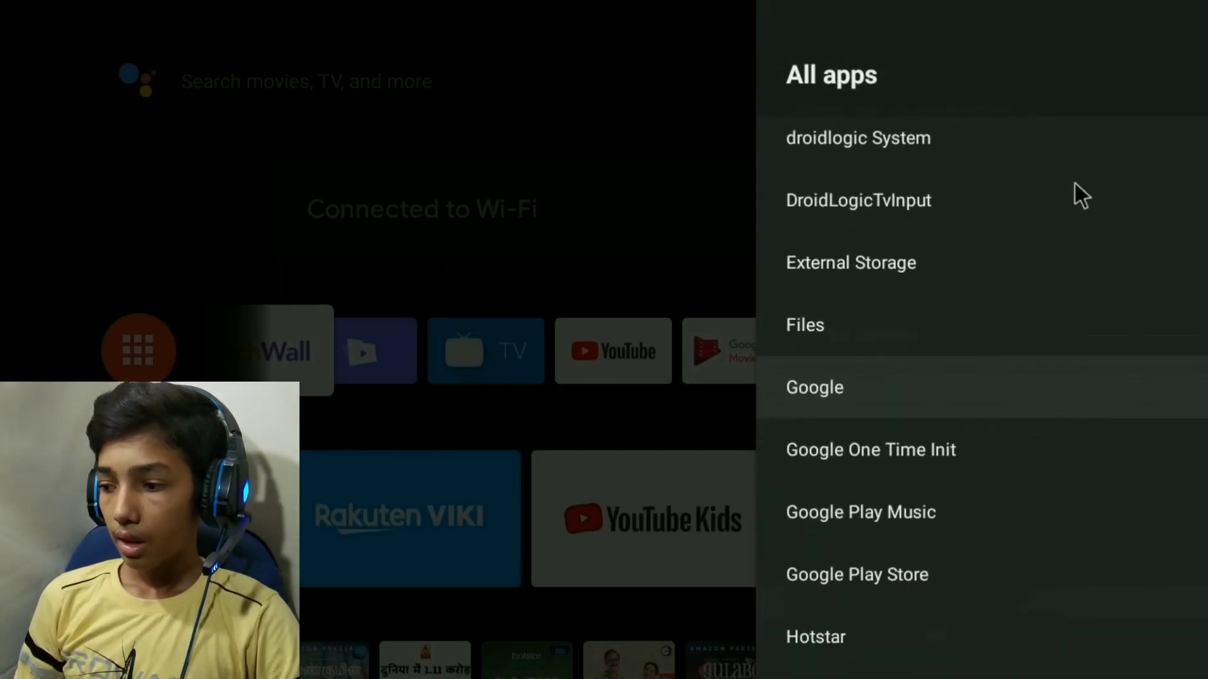
{"action": "key", "text": "Down"}
{"action": "key", "text": "Down"}
{"action": "key", "text": "Down"}
{"action": "key", "text": "Down"}
{"action": "key", "text": "Down"}
{"action": "key", "text": "Down"}
{"action": "key", "text": "Down"}
{"action": "key", "text": "Down"}
{"action": "key", "text": "Down"}
{"action": "key", "text": "Down"}
{"action": "key", "text": "Down"}
{"action": "key", "text": "Down"}
{"action": "key", "text": "Down"}
{"action": "key", "text": "Down"}
{"action": "key", "text": "Down"}
{"action": "key", "text": "Down"}
{"action": "key", "text": "Down"}
{"action": "key", "text": "Down"}
{"action": "key", "text": "Down"}
{"action": "key", "text": "Down"}
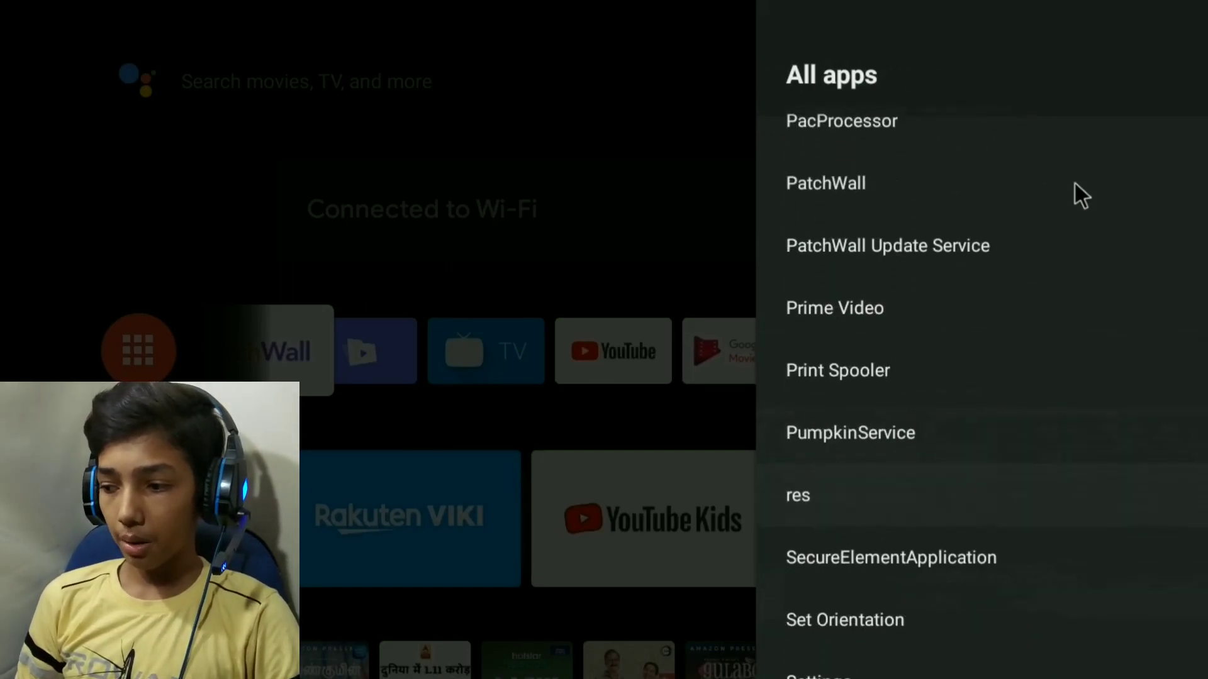
{"action": "key", "text": "Down"}
{"action": "key", "text": "Down"}
{"action": "key", "text": "Down"}
{"action": "key", "text": "Down"}
{"action": "key", "text": "Down"}
{"action": "key", "text": "Down"}
{"action": "key", "text": "Down"}
{"action": "key", "text": "Down"}
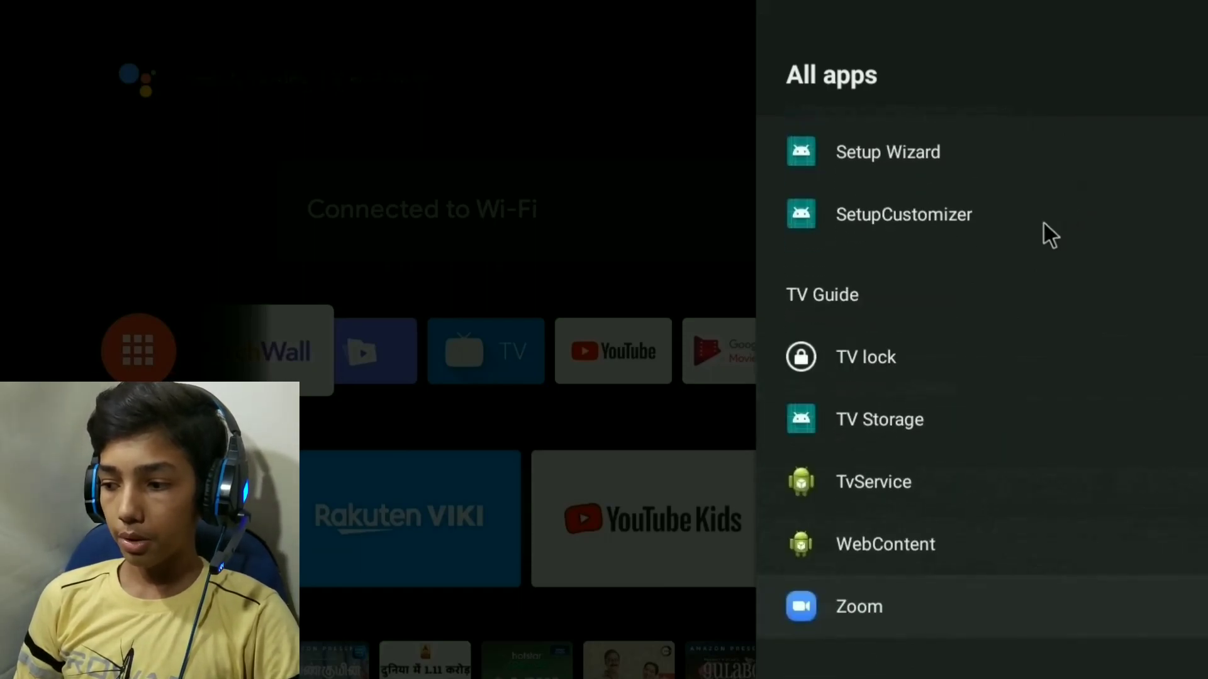
{"action": "key", "text": "Up"}
{"action": "key", "text": "Up"}
{"action": "key", "text": "Up"}
{"action": "key", "text": "Up"}
{"action": "key", "text": "Up"}
{"action": "key", "text": "Up"}
{"action": "key", "text": "Up"}
{"action": "key", "text": "Up"}
{"action": "key", "text": "Up"}
{"action": "key", "text": "Down"}
{"action": "key", "text": "Down"}
{"action": "key", "text": "Down"}
{"action": "key", "text": "Down"}
{"action": "key", "text": "Down"}
{"action": "key", "text": "Down"}
{"action": "key", "text": "Down"}
{"action": "key", "text": "Down"}
{"action": "key", "text": "Down"}
{"action": "key", "text": "Down"}
{"action": "key", "text": "Down"}
{"action": "key", "text": "Down"}
{"action": "key", "text": "Down"}
{"action": "key", "text": "Down"}
{"action": "key", "text": "Down"}
{"action": "key", "text": "Down"}
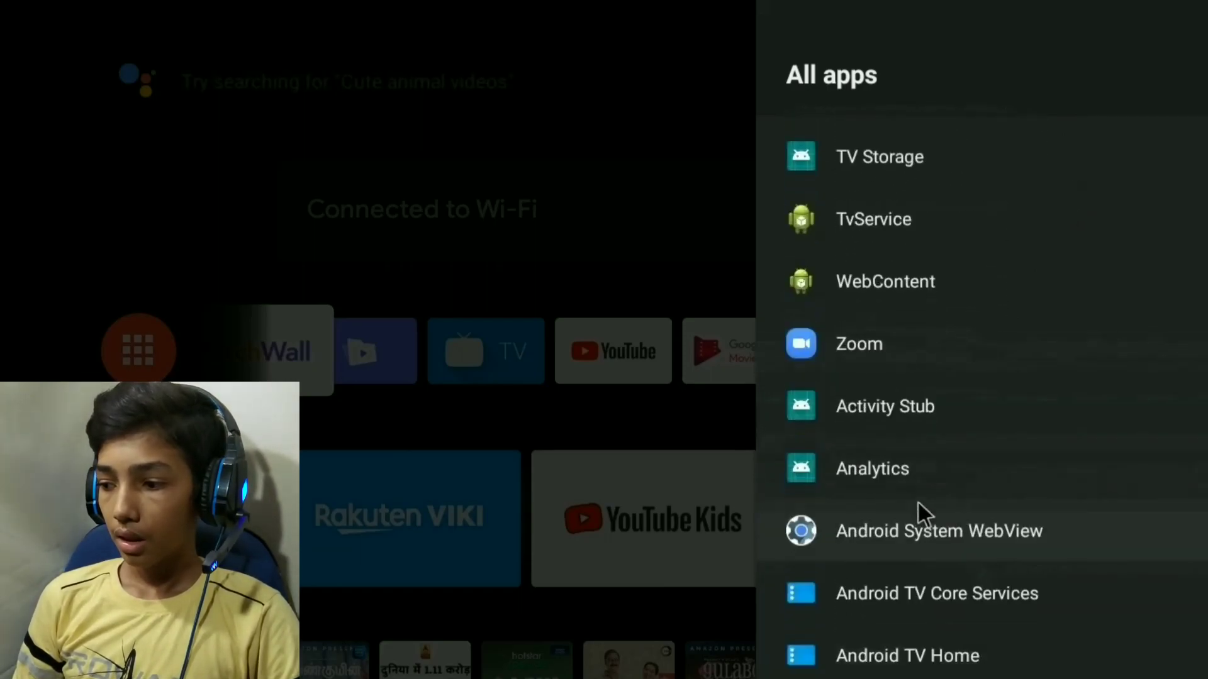
{"action": "key", "text": "Down"}
{"action": "key", "text": "Down"}
{"action": "key", "text": "Down"}
{"action": "key", "text": "Down"}
{"action": "key", "text": "Down"}
{"action": "key", "text": "Down"}
{"action": "key", "text": "Down"}
{"action": "key", "text": "Down"}
{"action": "key", "text": "Down"}
{"action": "key", "text": "Down"}
{"action": "key", "text": "Down"}
{"action": "key", "text": "Down"}
{"action": "key", "text": "Down"}
{"action": "key", "text": "Down"}
{"action": "key", "text": "Down"}
{"action": "key", "text": "Down"}
{"action": "key", "text": "Down"}
{"action": "key", "text": "Down"}
{"action": "key", "text": "Down"}
{"action": "key", "text": "Down"}
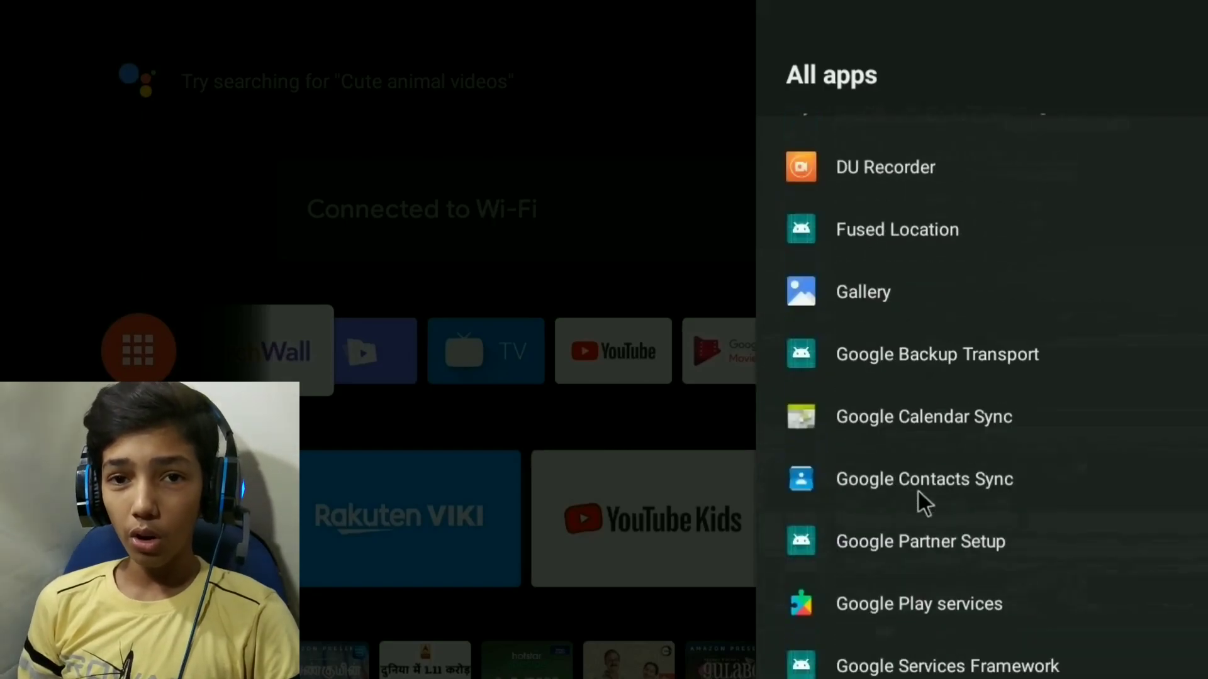
{"action": "key", "text": "Down"}
{"action": "key", "text": "Down"}
{"action": "key", "text": "Down"}
{"action": "key", "text": "Down"}
{"action": "key", "text": "Down"}
{"action": "key", "text": "Down"}
{"action": "key", "text": "Down"}
{"action": "key", "text": "Down"}
{"action": "key", "text": "Down"}
{"action": "key", "text": "Down"}
{"action": "key", "text": "Down"}
{"action": "key", "text": "Down"}
{"action": "key", "text": "Down"}
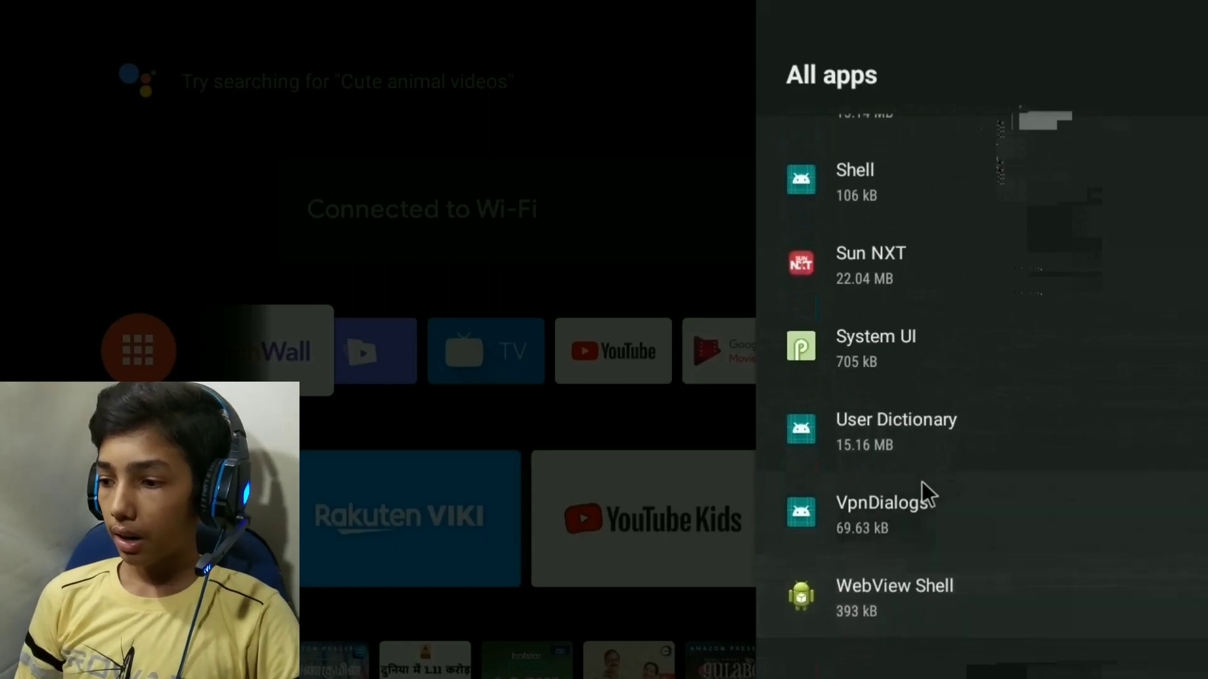
Step: Move back up the list to highlight the Zoom entry at 90.30 MB
{"action": "key", "text": "Up"}
{"action": "key", "text": "Up"}
{"action": "key", "text": "Up"}
{"action": "key", "text": "Up"}
{"action": "key", "text": "Up"}
{"action": "key", "text": "Up"}
{"action": "key", "text": "Up"}
{"action": "key", "text": "Up"}
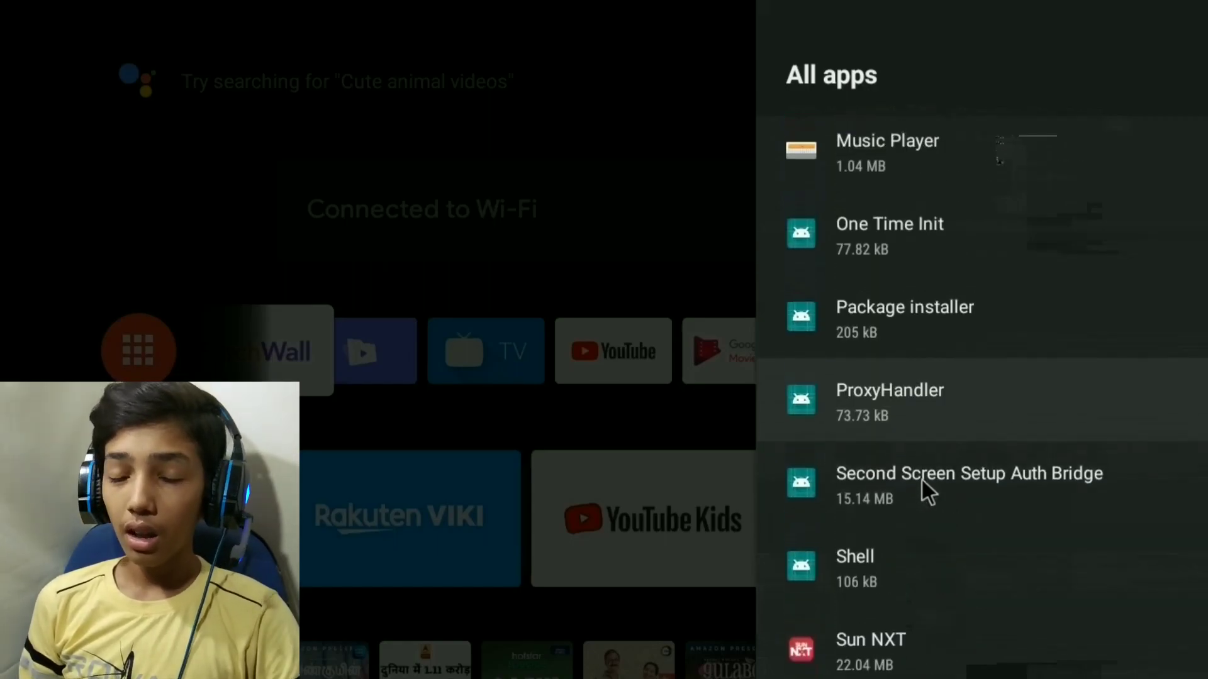
{"action": "key", "text": "Down"}
{"action": "key", "text": "Down"}
{"action": "key", "text": "Down"}
{"action": "key", "text": "Down"}
{"action": "key", "text": "Down"}
{"action": "key", "text": "Down"}
{"action": "key", "text": "Down"}
{"action": "key", "text": "Down"}
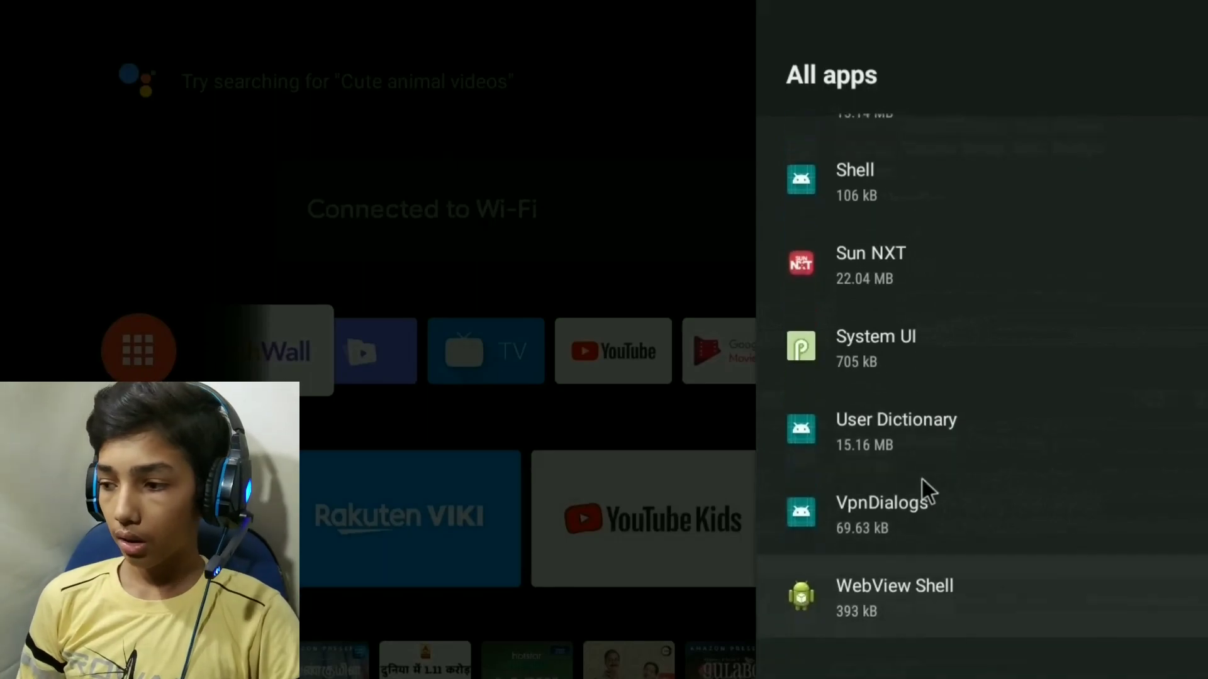
{"action": "key", "text": "Up"}
{"action": "key", "text": "Up"}
{"action": "key", "text": "Up"}
{"action": "key", "text": "Up"}
{"action": "key", "text": "Up"}
{"action": "key", "text": "Up"}
{"action": "key", "text": "Up"}
{"action": "key", "text": "Up"}
{"action": "key", "text": "Up"}
{"action": "key", "text": "Up"}
{"action": "key", "text": "Up"}
{"action": "key", "text": "Up"}
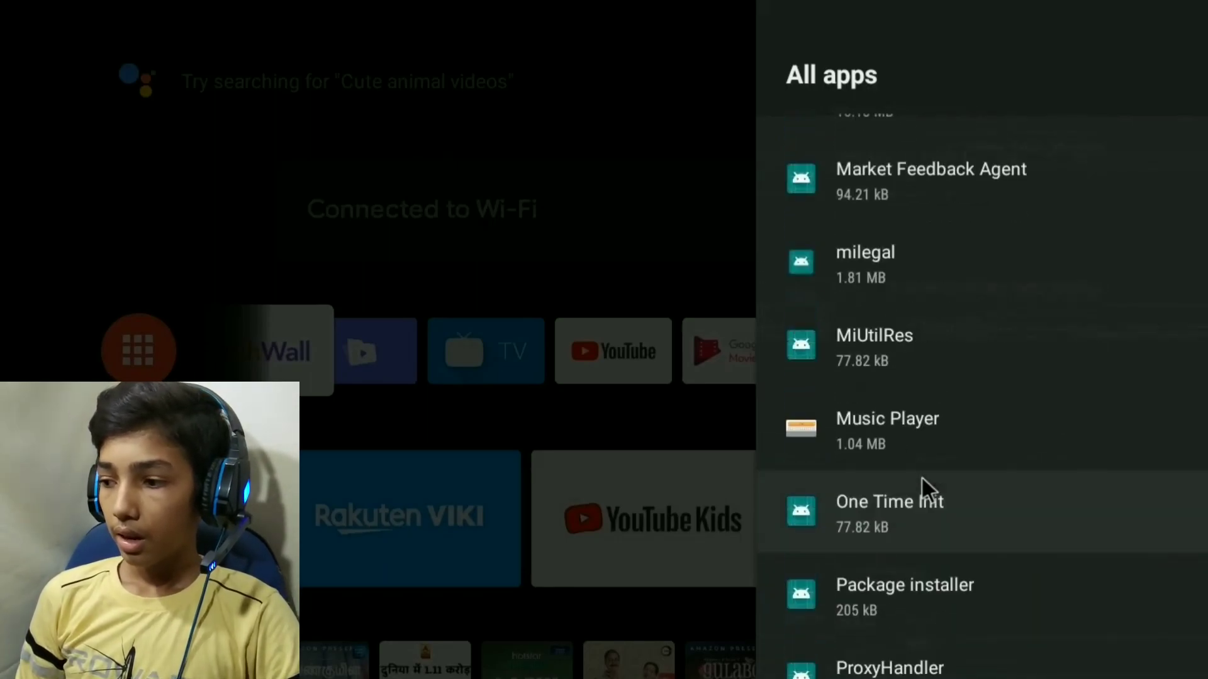
{"action": "key", "text": "Up"}
{"action": "key", "text": "Up"}
{"action": "key", "text": "Up"}
{"action": "key", "text": "Up"}
{"action": "key", "text": "Up"}
{"action": "key", "text": "Up"}
{"action": "key", "text": "Up"}
{"action": "key", "text": "Up"}
{"action": "key", "text": "Up"}
{"action": "key", "text": "Up"}
{"action": "key", "text": "Up"}
{"action": "key", "text": "Up"}
{"action": "key", "text": "Up"}
{"action": "key", "text": "Up"}
{"action": "key", "text": "Up"}
{"action": "key", "text": "Up"}
{"action": "key", "text": "Up"}
{"action": "key", "text": "Up"}
{"action": "key", "text": "Up"}
{"action": "key", "text": "Up"}
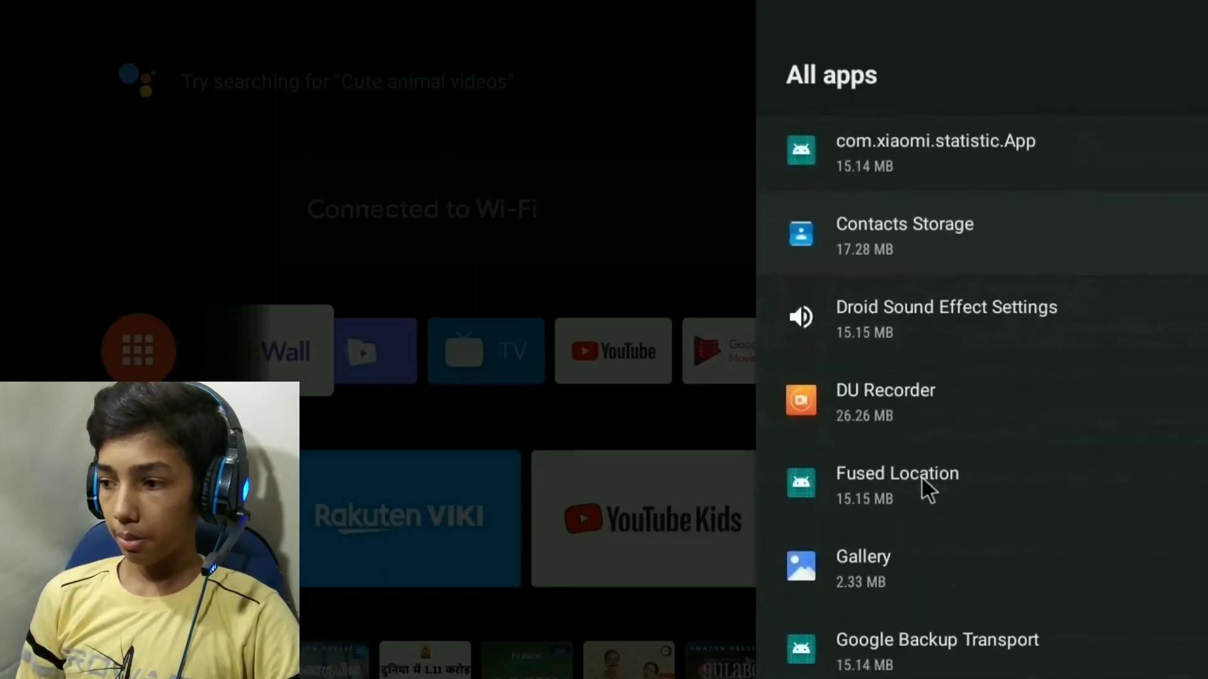
{"action": "key", "text": "Down"}
{"action": "key", "text": "Down"}
{"action": "key", "text": "Down"}
{"action": "key", "text": "Down"}
{"action": "key", "text": "Down"}
{"action": "key", "text": "Down"}
{"action": "key", "text": "Down"}
{"action": "key", "text": "Down"}
{"action": "key", "text": "Down"}
{"action": "key", "text": "Down"}
{"action": "key", "text": "Down"}
{"action": "key", "text": "Down"}
{"action": "key", "text": "Down"}
{"action": "key", "text": "Down"}
{"action": "key", "text": "Down"}
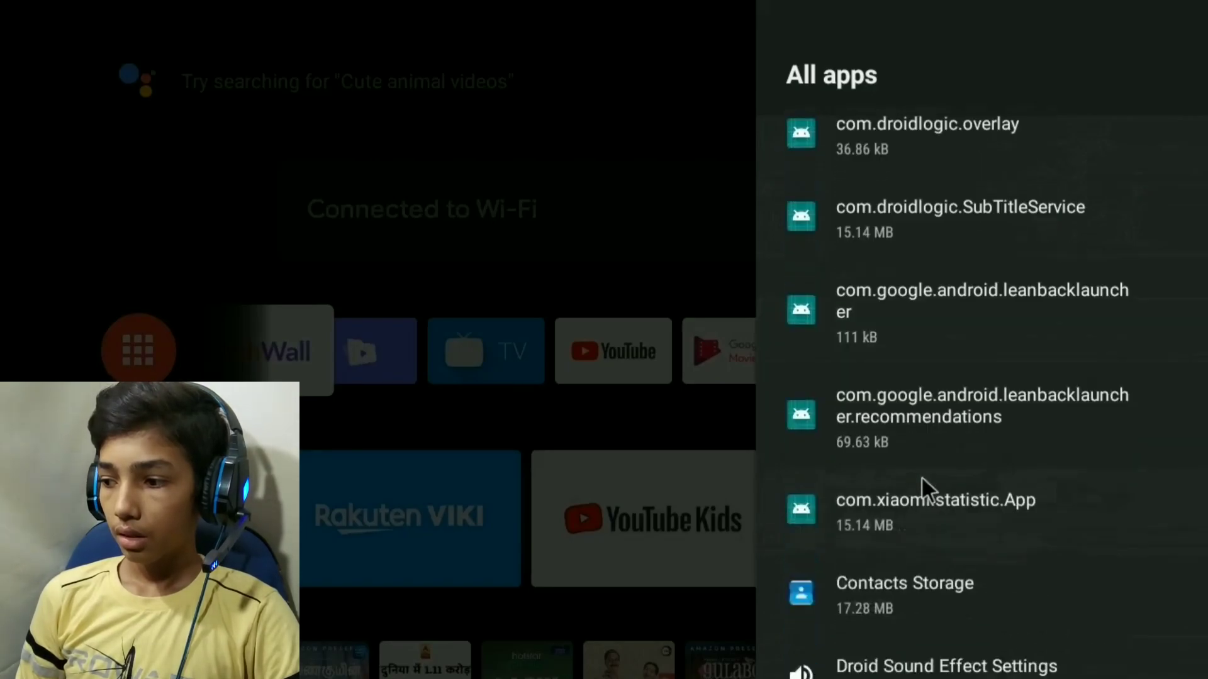
{"action": "key", "text": "Down"}
{"action": "key", "text": "Down"}
{"action": "key", "text": "Down"}
{"action": "key", "text": "Down"}
{"action": "key", "text": "Down"}
{"action": "key", "text": "Down"}
{"action": "key", "text": "Down"}
{"action": "key", "text": "Down"}
{"action": "key", "text": "Down"}
{"action": "key", "text": "Down"}
{"action": "key", "text": "Down"}
{"action": "key", "text": "Down"}
{"action": "key", "text": "Down"}
{"action": "key", "text": "Down"}
{"action": "key", "text": "Down"}
{"action": "key", "text": "Down"}
{"action": "key", "text": "Down"}
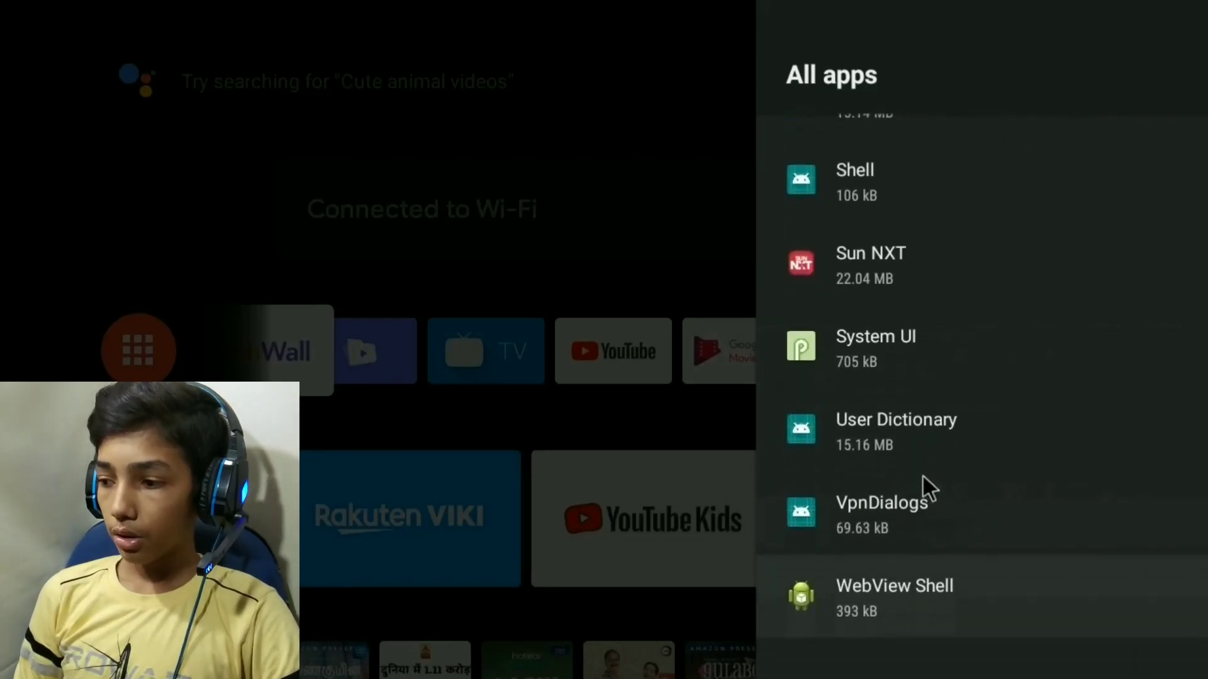
{"action": "key", "text": "Up"}
{"action": "key", "text": "Up"}
{"action": "key", "text": "Up"}
{"action": "key", "text": "Up"}
{"action": "key", "text": "Up"}
{"action": "key", "text": "Up"}
{"action": "key", "text": "Up"}
{"action": "key", "text": "Up"}
{"action": "key", "text": "Up"}
{"action": "key", "text": "Up"}
{"action": "key", "text": "Up"}
{"action": "key", "text": "Up"}
{"action": "key", "text": "Up"}
{"action": "key", "text": "Up"}
{"action": "key", "text": "Up"}
{"action": "key", "text": "Up"}
{"action": "key", "text": "Up"}
{"action": "key", "text": "Up"}
{"action": "key", "text": "Up"}
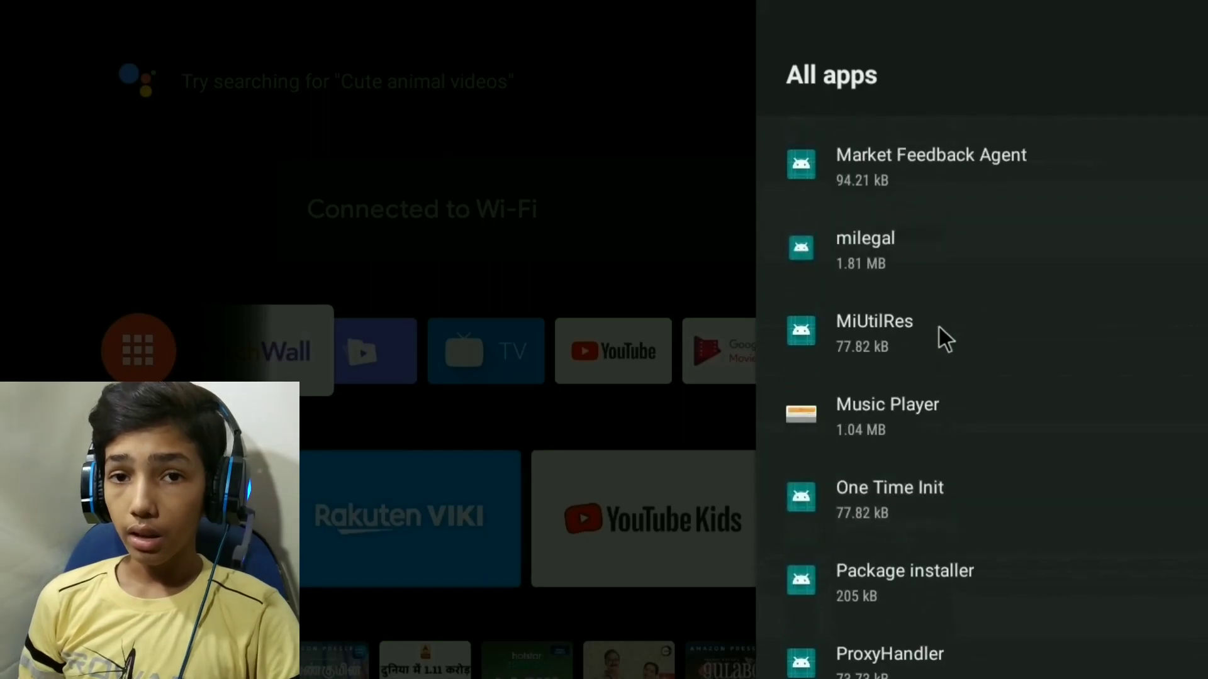
{"action": "key", "text": "Up"}
{"action": "key", "text": "Up"}
{"action": "key", "text": "Up"}
{"action": "key", "text": "Up"}
{"action": "key", "text": "Up"}
{"action": "key", "text": "Up"}
{"action": "key", "text": "Up"}
{"action": "key", "text": "Up"}
{"action": "key", "text": "Up"}
{"action": "key", "text": "Up"}
{"action": "key", "text": "Up"}
{"action": "key", "text": "Up"}
{"action": "key", "text": "Up"}
{"action": "key", "text": "Up"}
{"action": "key", "text": "Up"}
{"action": "key", "text": "Up"}
{"action": "key", "text": "Up"}
{"action": "key", "text": "Up"}
{"action": "key", "text": "Up"}
{"action": "key", "text": "Up"}
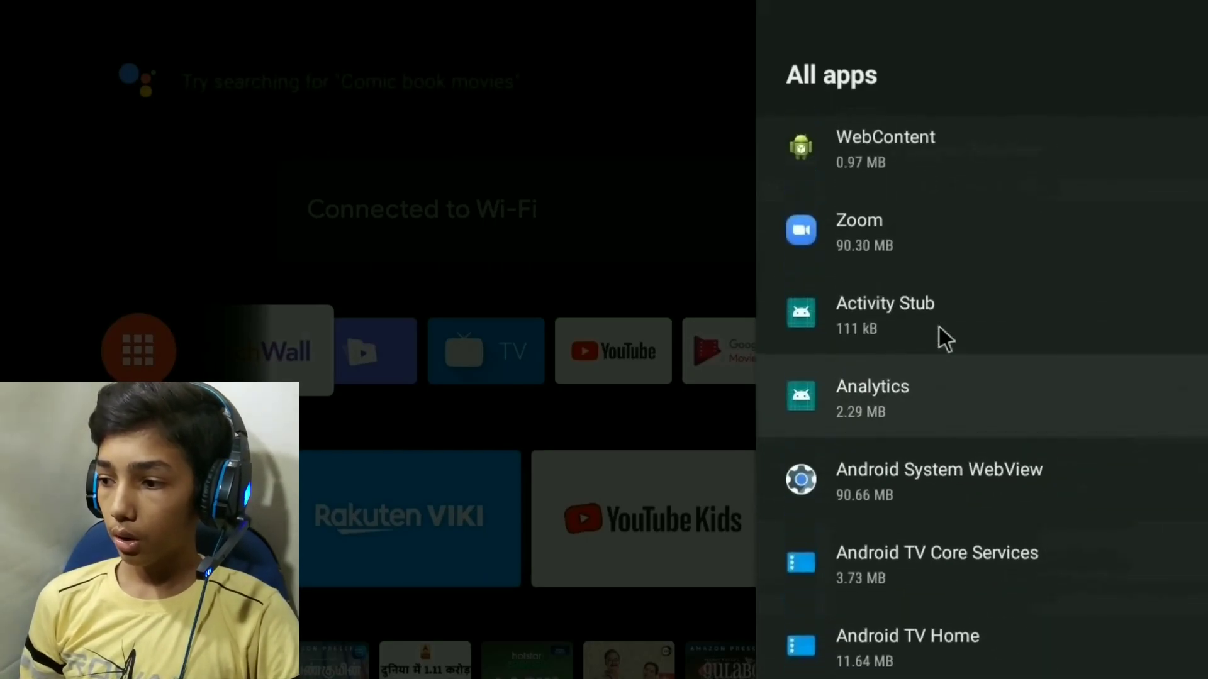
{"action": "key", "text": "Up"}
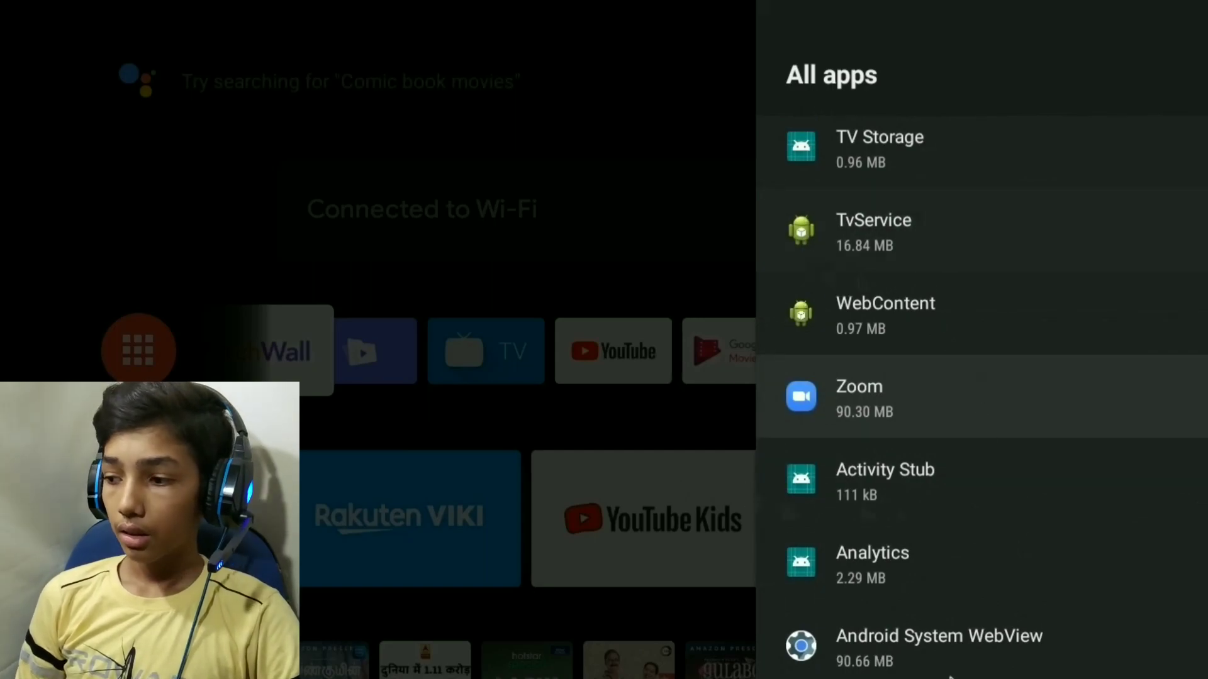
Step: Open Zoom from its app info page, then return to the TV home screen
{"action": "left_click", "coordinate": [901, 384]}
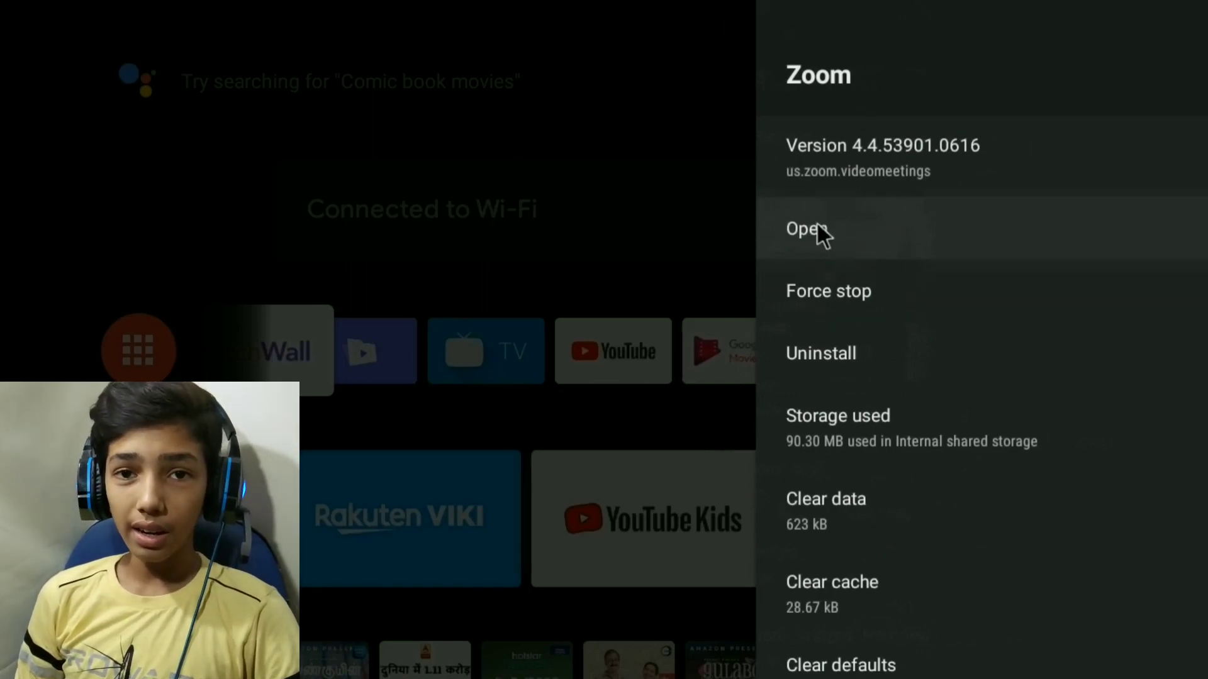
{"action": "left_click", "coordinate": [825, 220]}
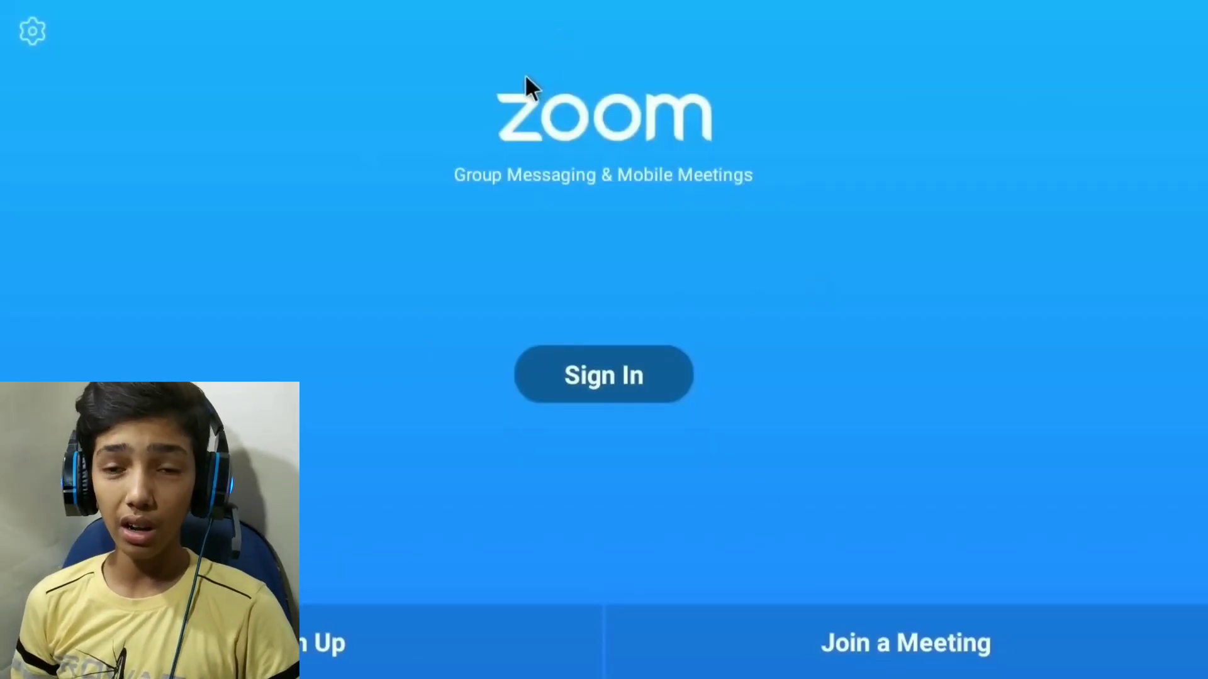
{"action": "key", "text": "super"}
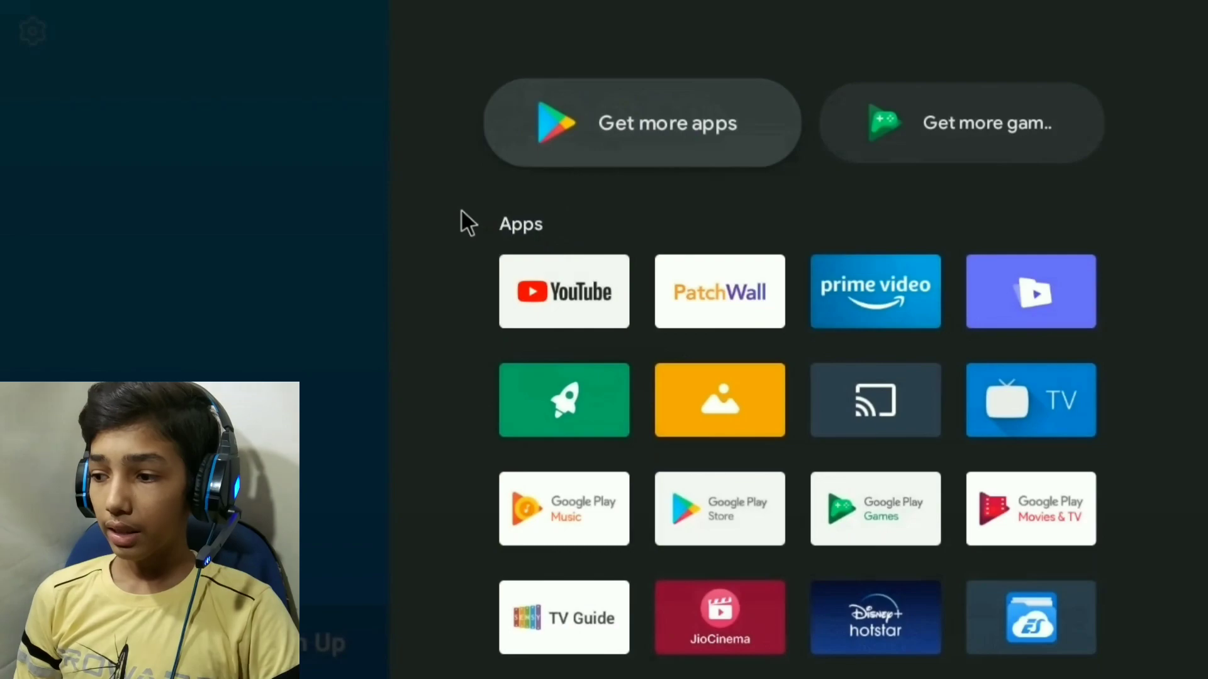
{"action": "key", "text": "super"}
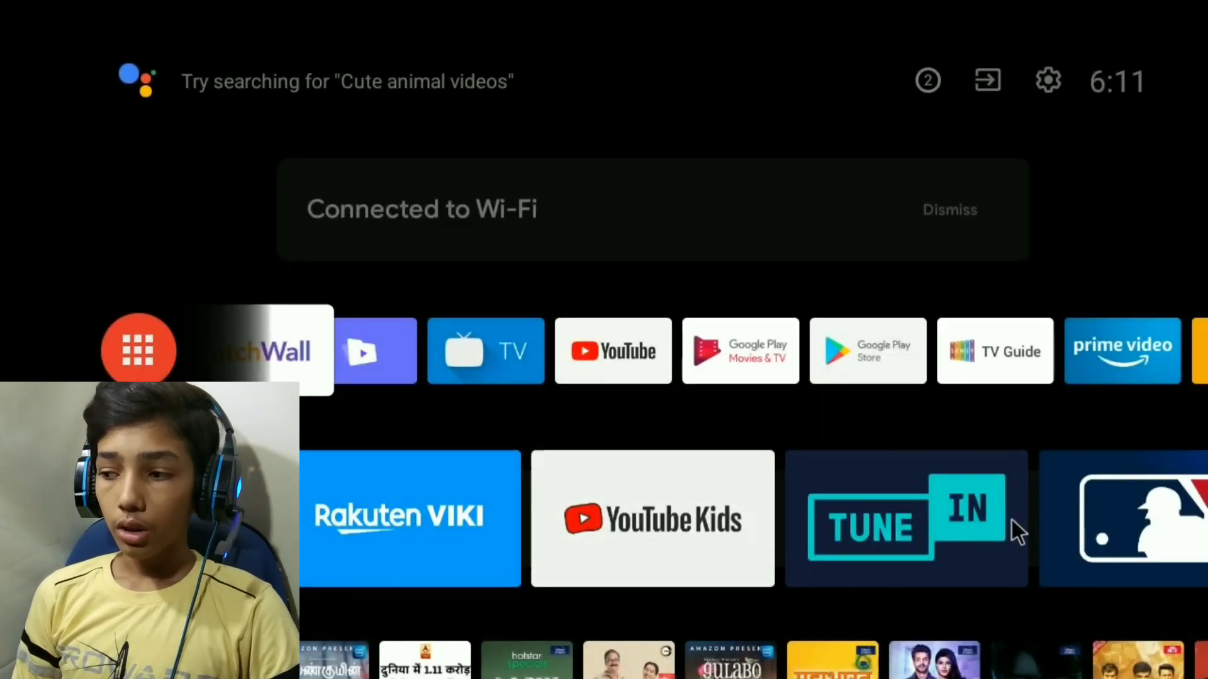
{"action": "scroll", "coordinate": [685, 336], "scroll_direction": "down", "scroll_amount": 5}
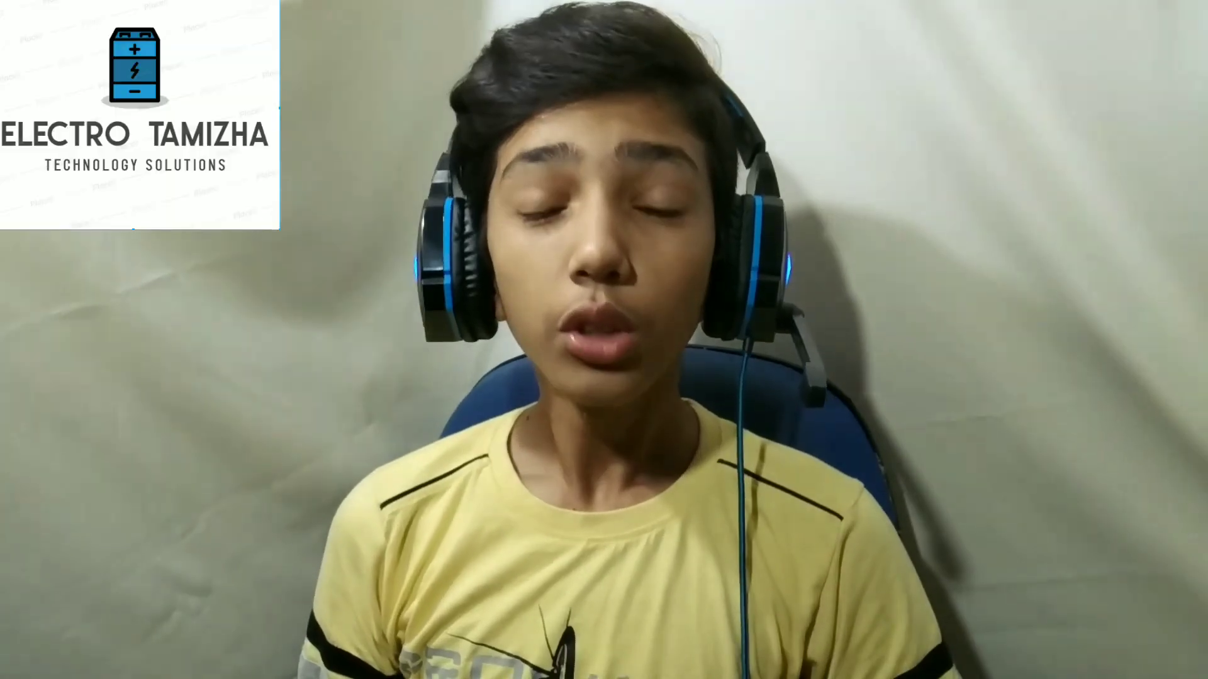